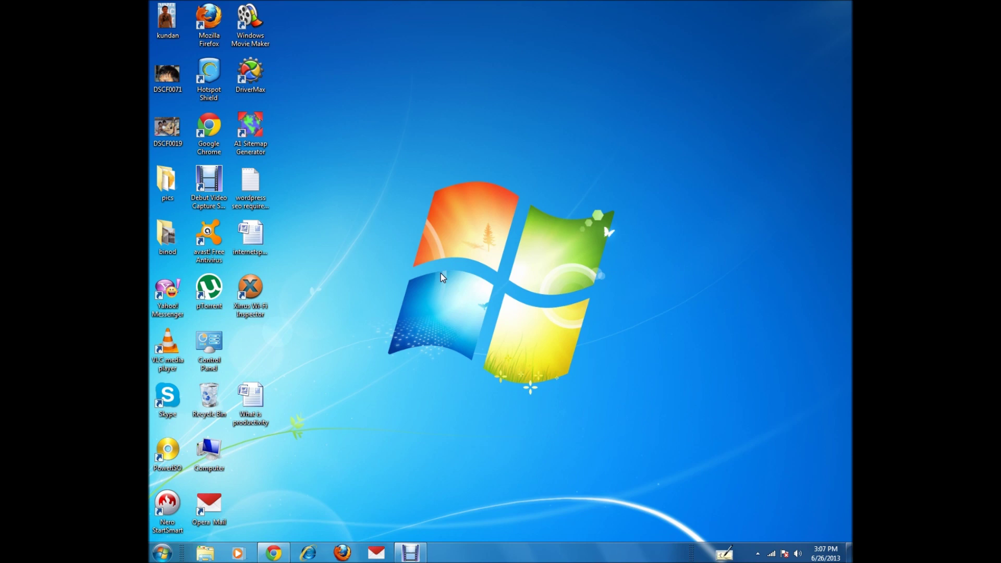
# Step: Lower the headphone volume to about 69%
pyautogui.click(797, 554)
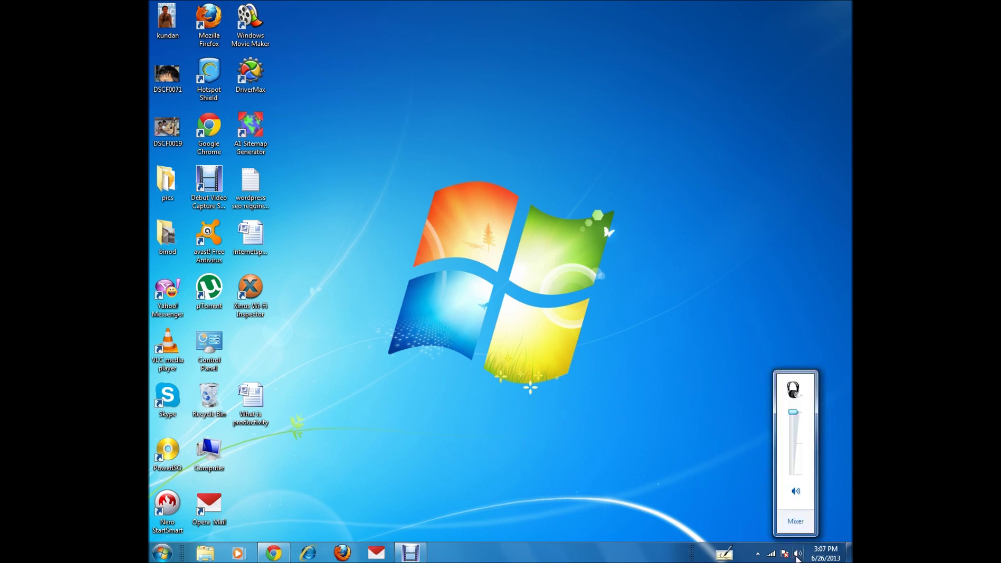
pyautogui.moveTo(794, 412)
pyautogui.mouseDown()
pyautogui.moveTo(794, 462)
pyautogui.moveTo(795, 419)
pyautogui.moveTo(798, 433)
pyautogui.mouseUp()
pyautogui.click(772, 542)
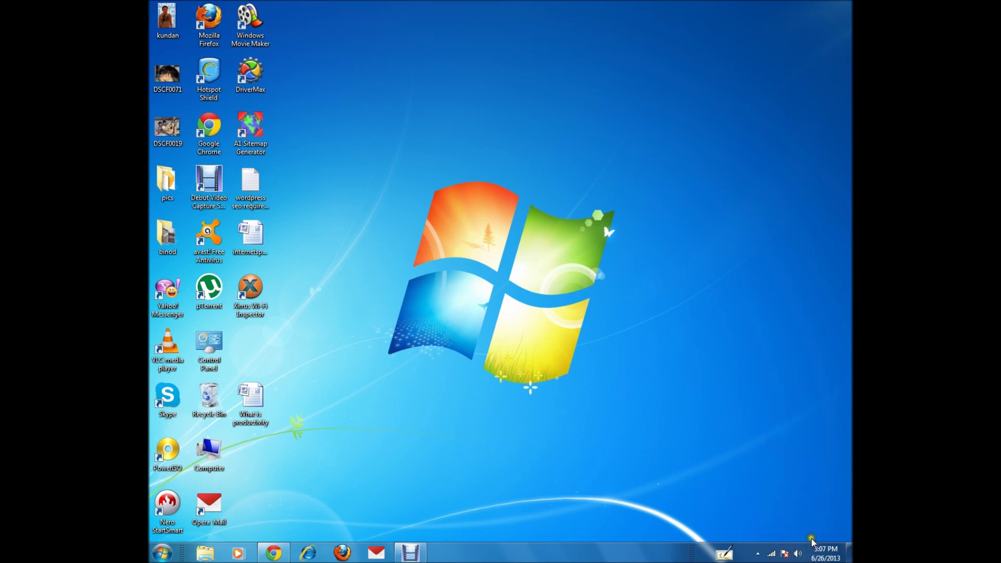
# Step: Mute and unmute the headphone output in the system volume control
pyautogui.click(800, 556)
pyautogui.click(797, 491)
pyautogui.click(808, 494)
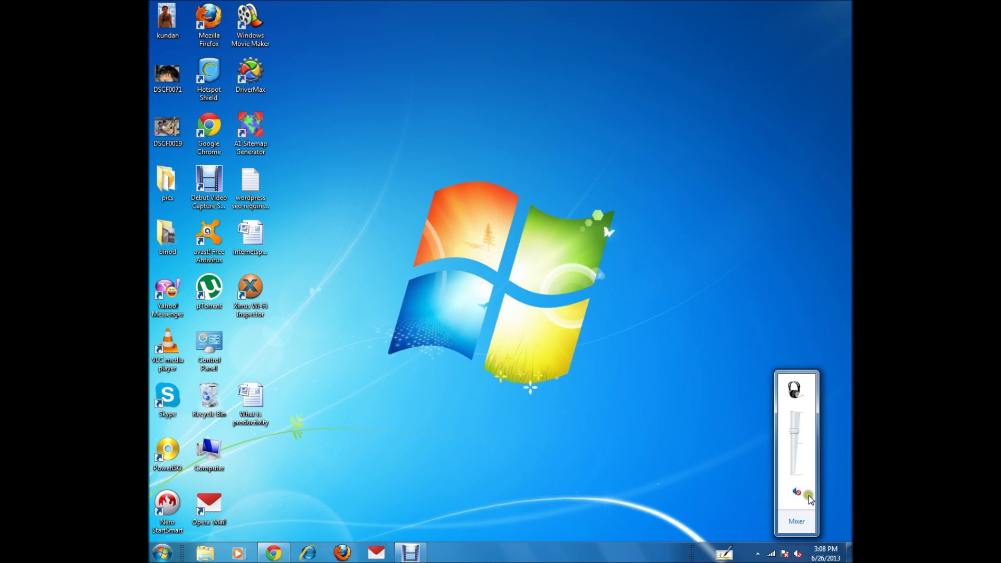
pyautogui.click(803, 495)
pyautogui.click(662, 482)
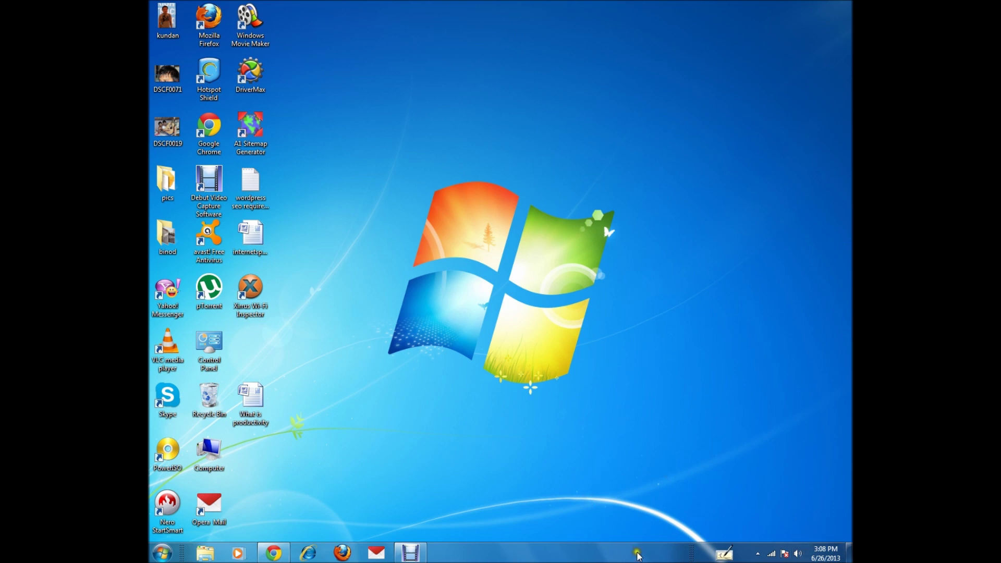
# Step: Open the notification area icon settings from the Taskbar and Start Menu properties in Control Panel
pyautogui.click(176, 549)
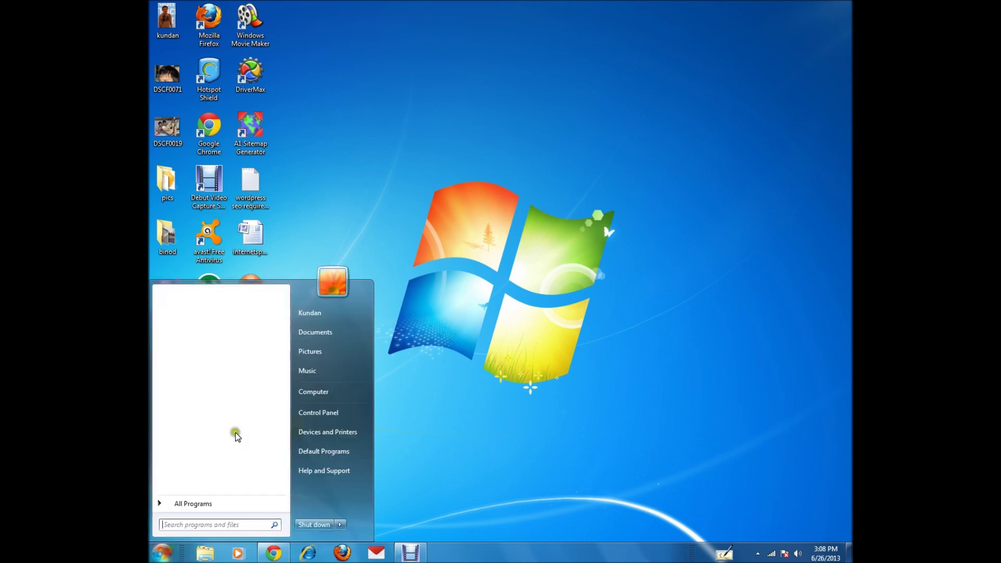
pyautogui.click(317, 412)
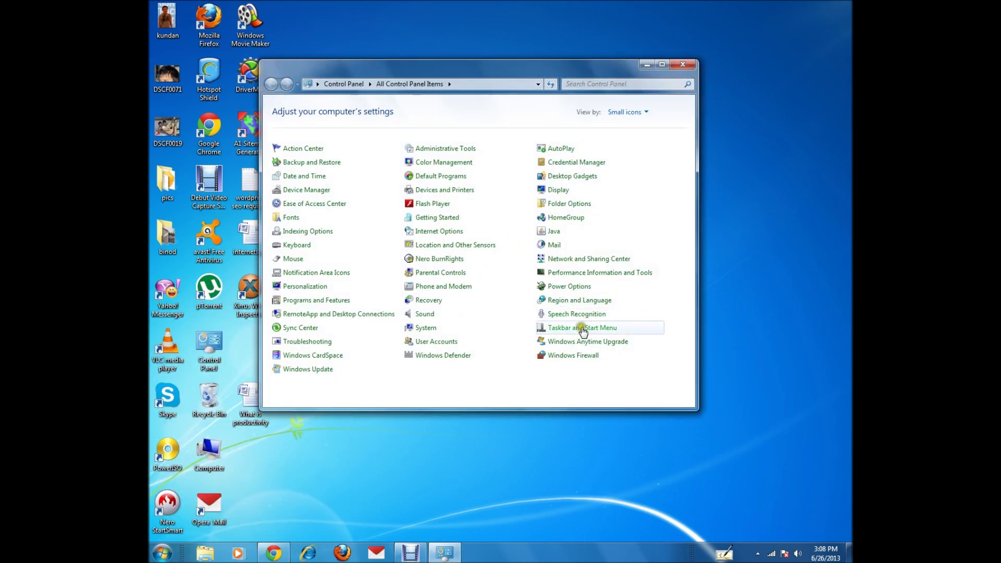
pyautogui.click(582, 334)
pyautogui.moveTo(297, 299); pyautogui.dragTo(557, 146)
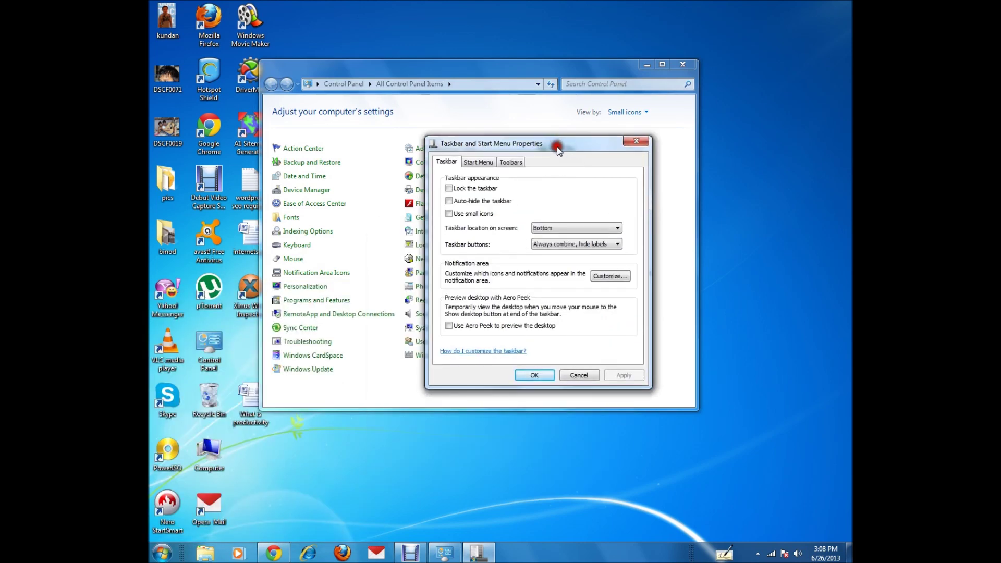
pyautogui.click(610, 279)
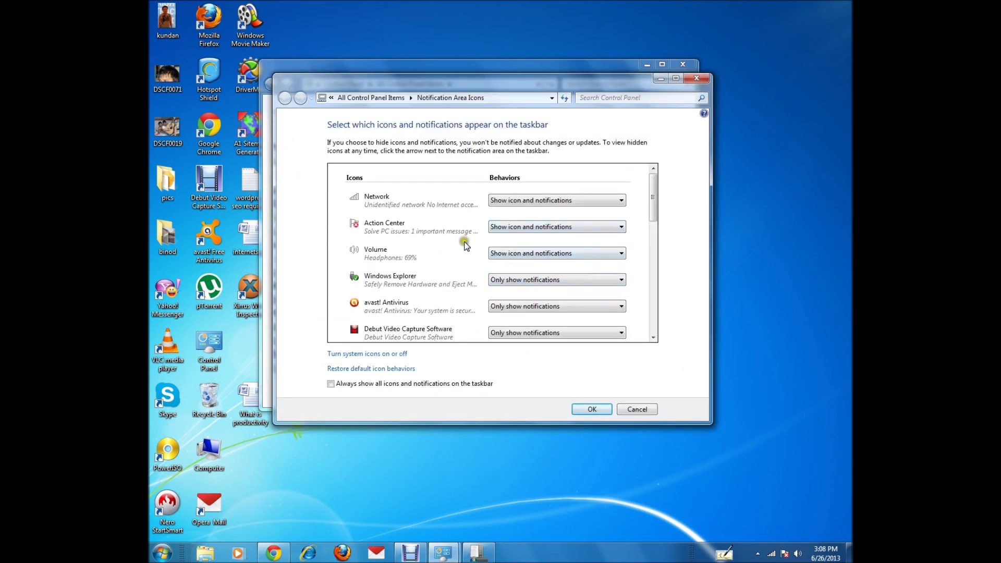
# Step: Set the Volume icon's behavior to "Hide icon and notifications" and confirm the change
pyautogui.click(543, 253)
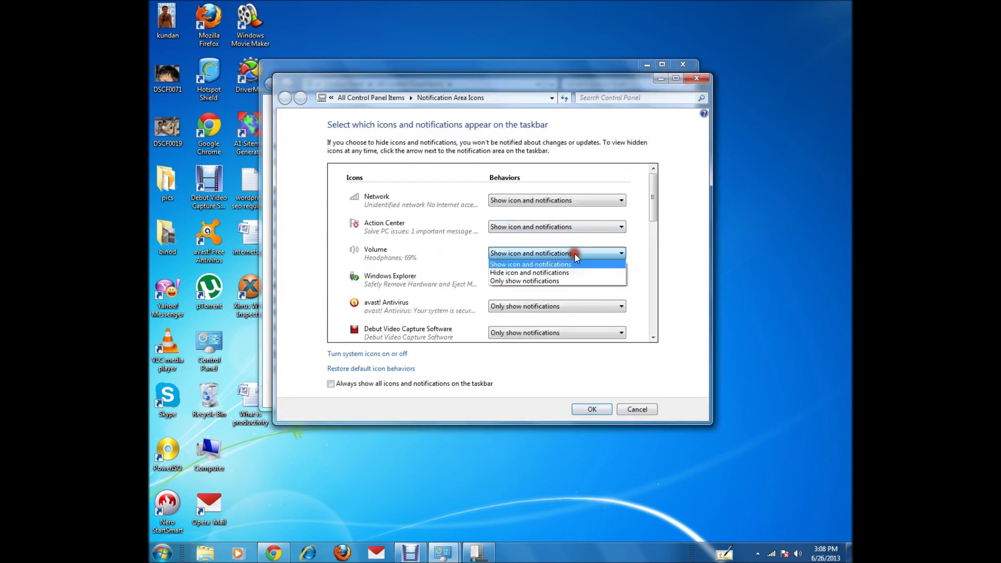
pyautogui.click(523, 273)
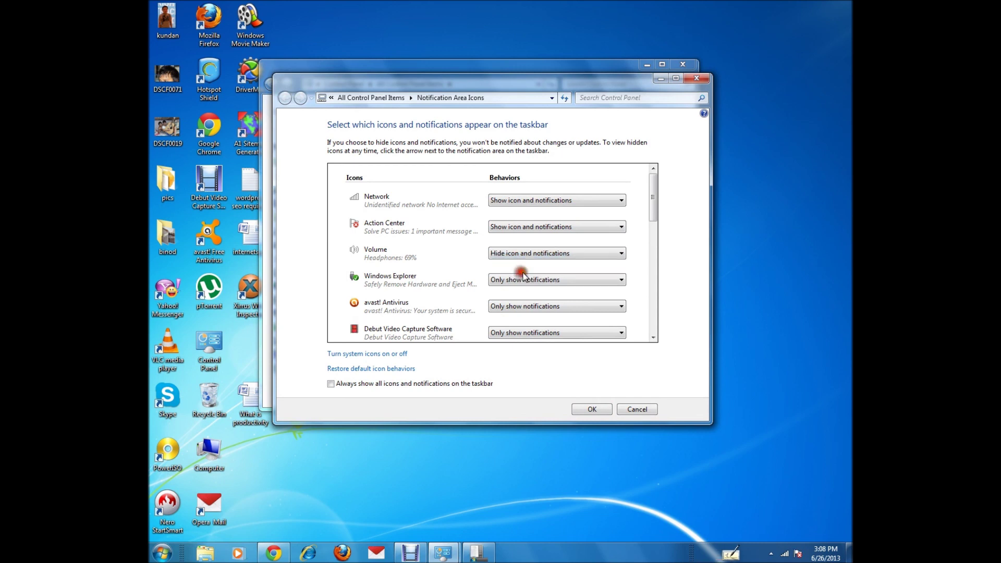
pyautogui.click(593, 410)
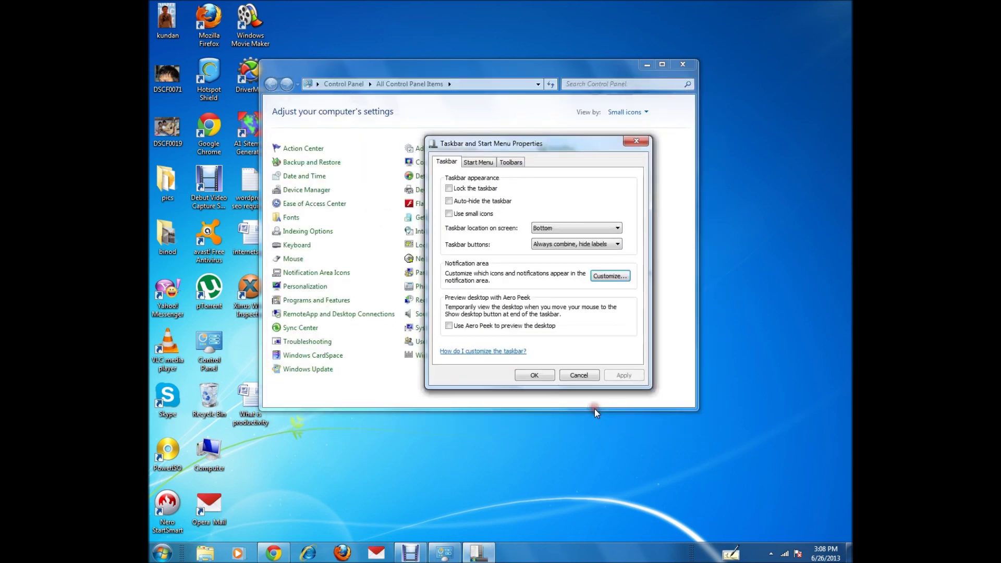
pyautogui.click(788, 556)
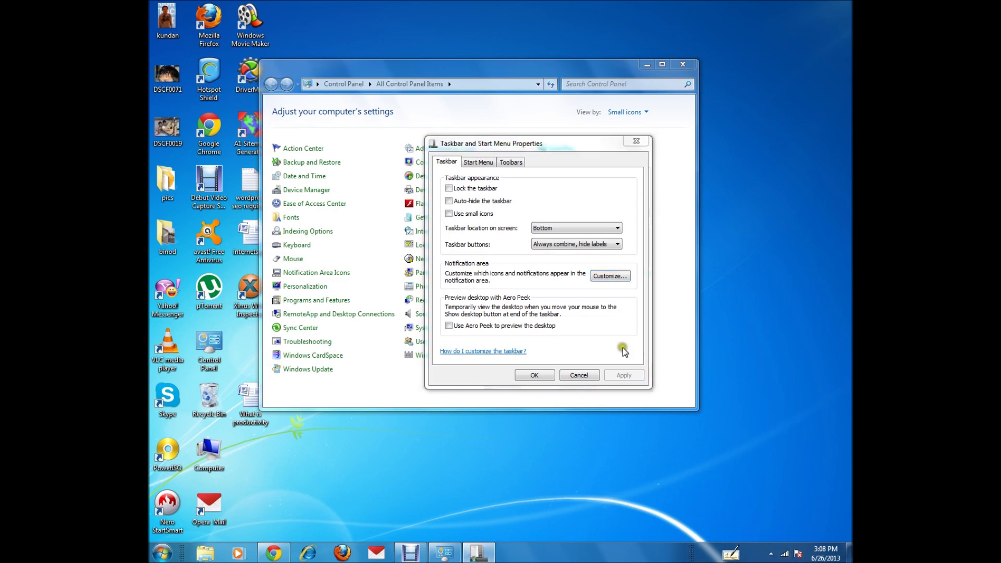
# Step: Set the Volume icon's behavior to "Show icon and notifications" and confirm the taskbar properties
pyautogui.click(610, 276)
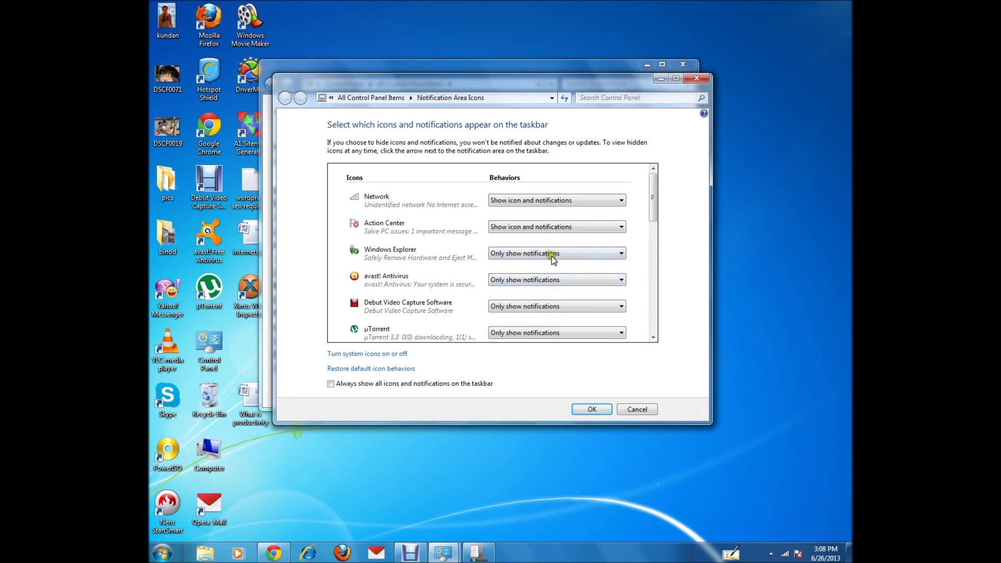
pyautogui.moveTo(652, 214); pyautogui.dragTo(639, 279)
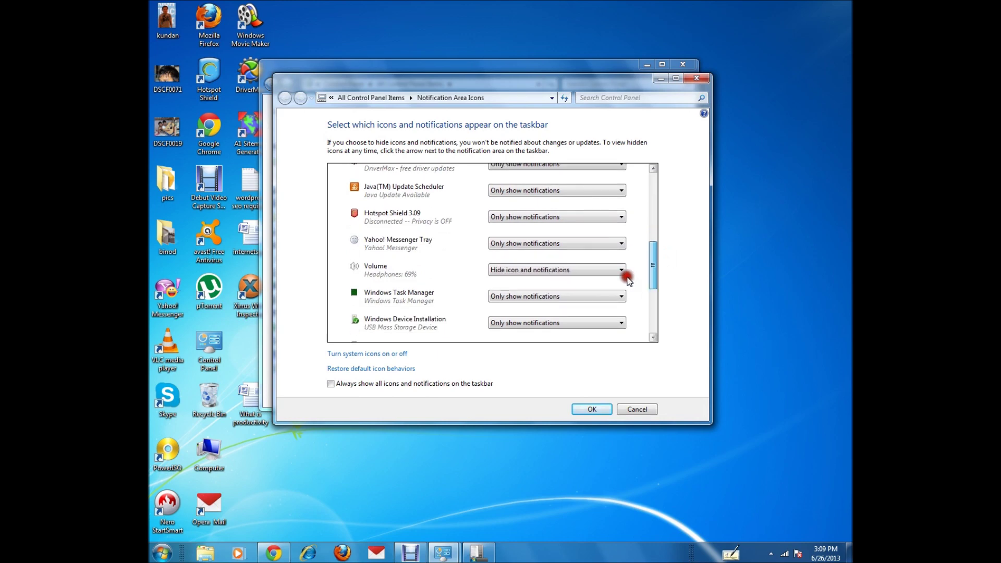
pyautogui.click(557, 270)
pyautogui.click(534, 281)
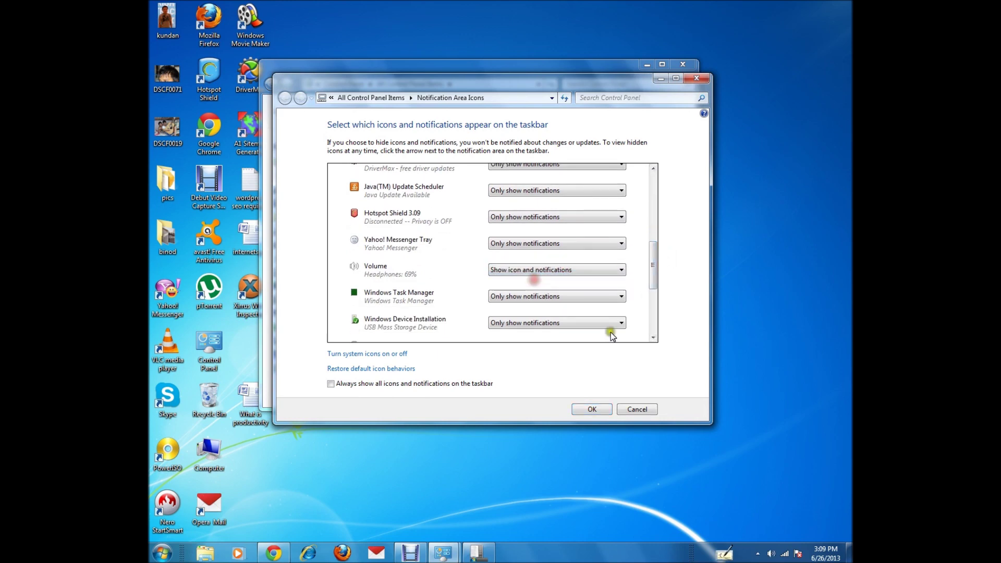
pyautogui.click(594, 411)
pyautogui.moveTo(776, 557)
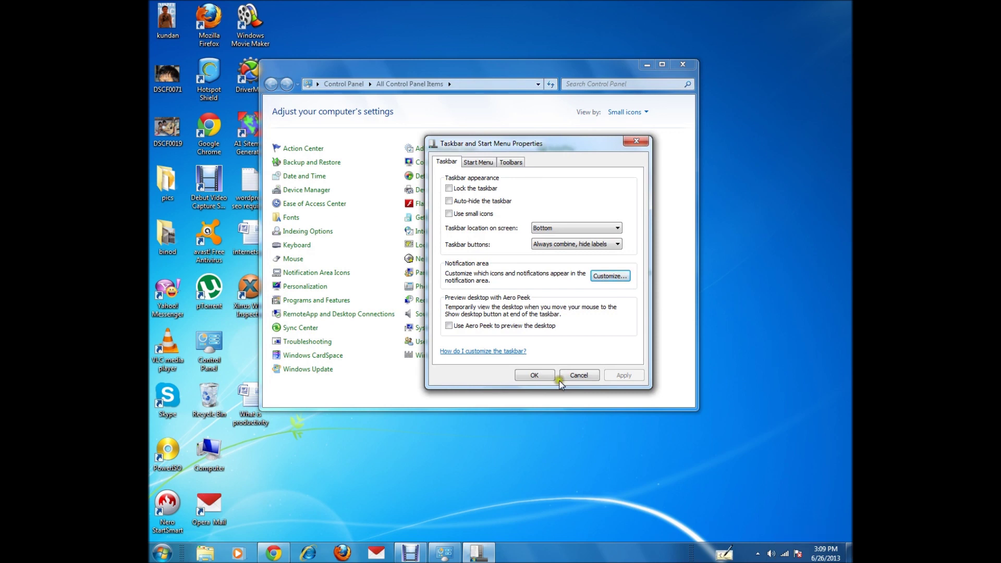
pyautogui.click(534, 376)
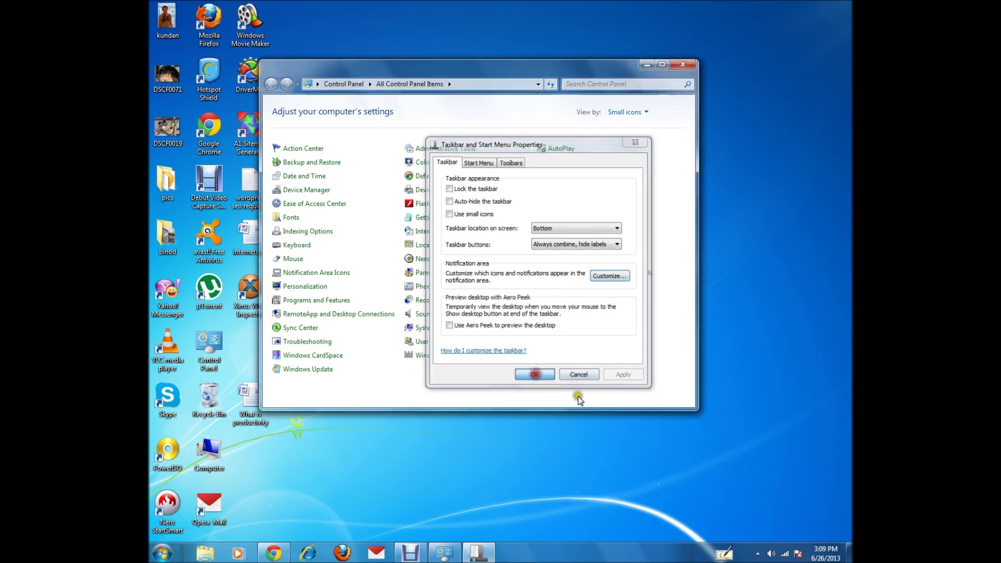
# Step: Raise the headphone volume to about 80 and close Control Panel
pyautogui.click(774, 556)
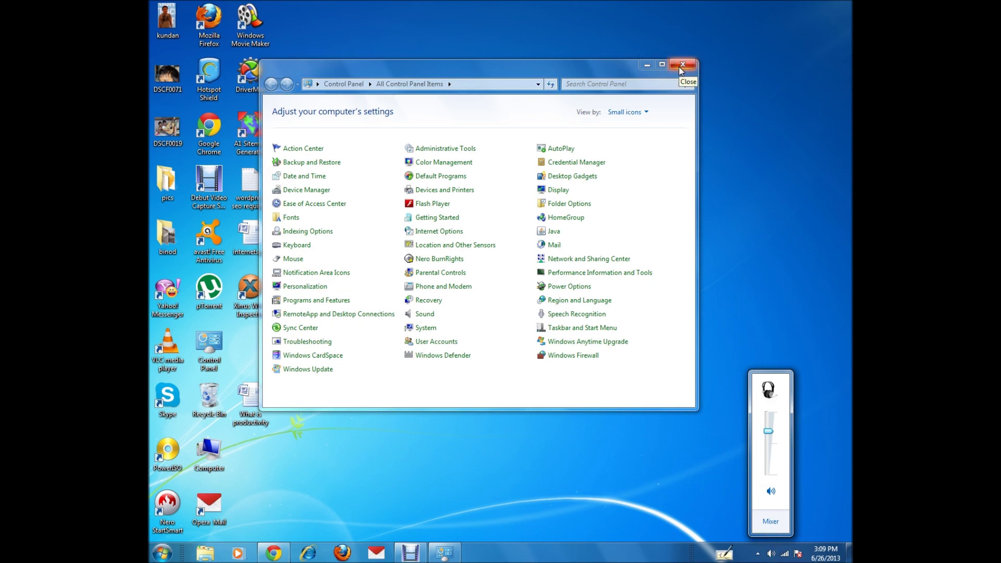
pyautogui.moveTo(769, 431); pyautogui.dragTo(773, 425)
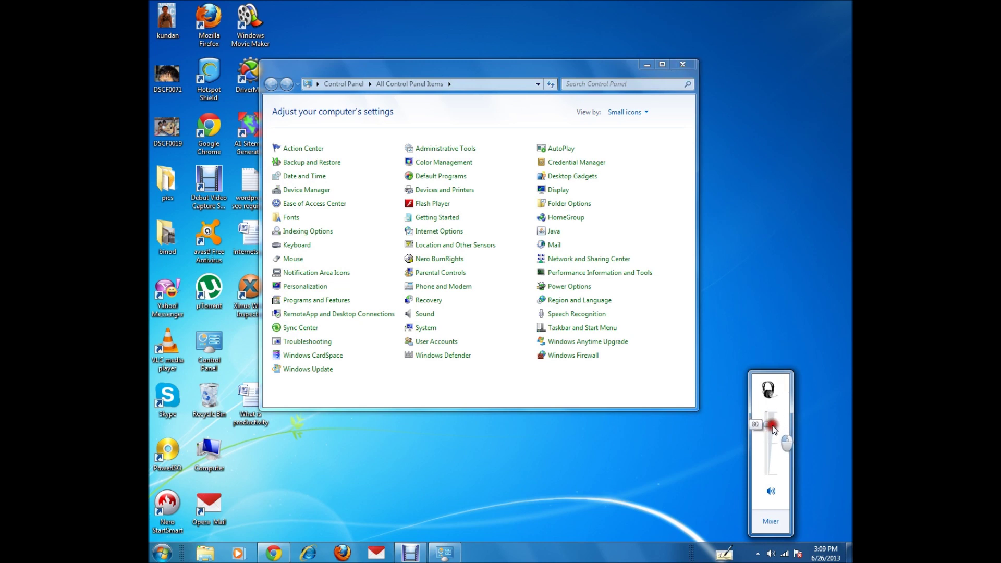
pyautogui.click(683, 65)
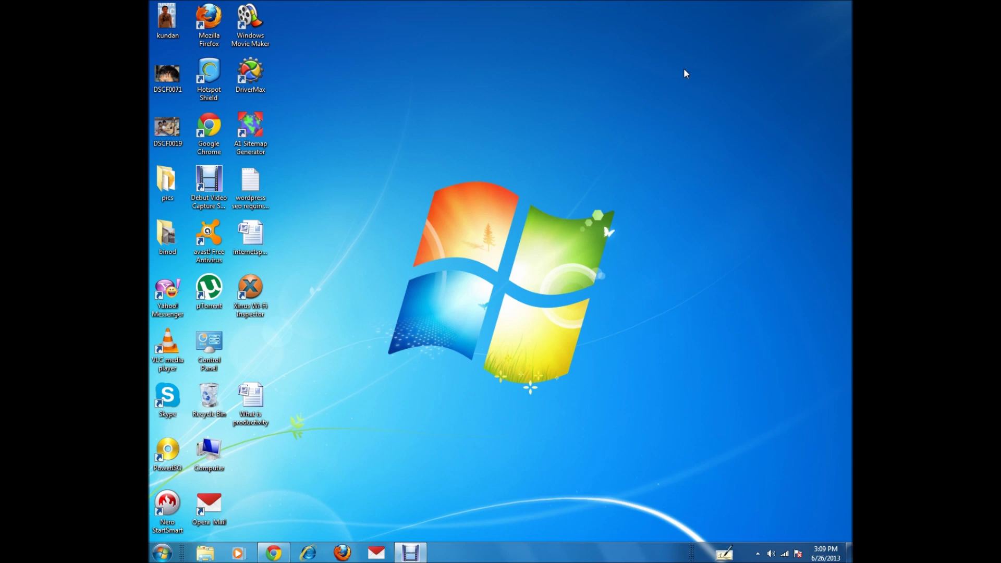
# Step: Open the list of playback devices and move the Sound dialog clear of the desktop icons
pyautogui.rightClick(777, 556)
pyautogui.click(681, 481)
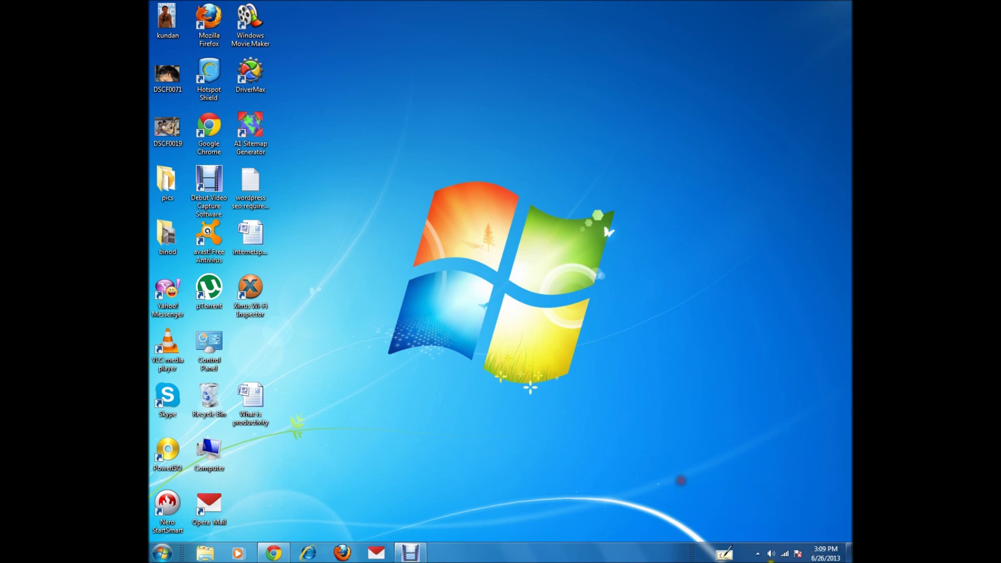
pyautogui.rightClick(771, 557)
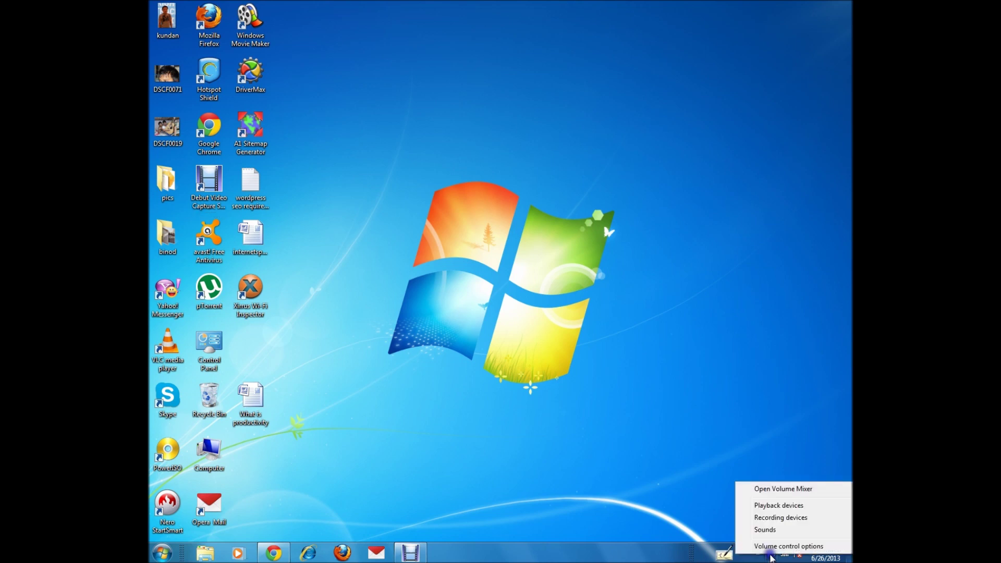
pyautogui.click(778, 505)
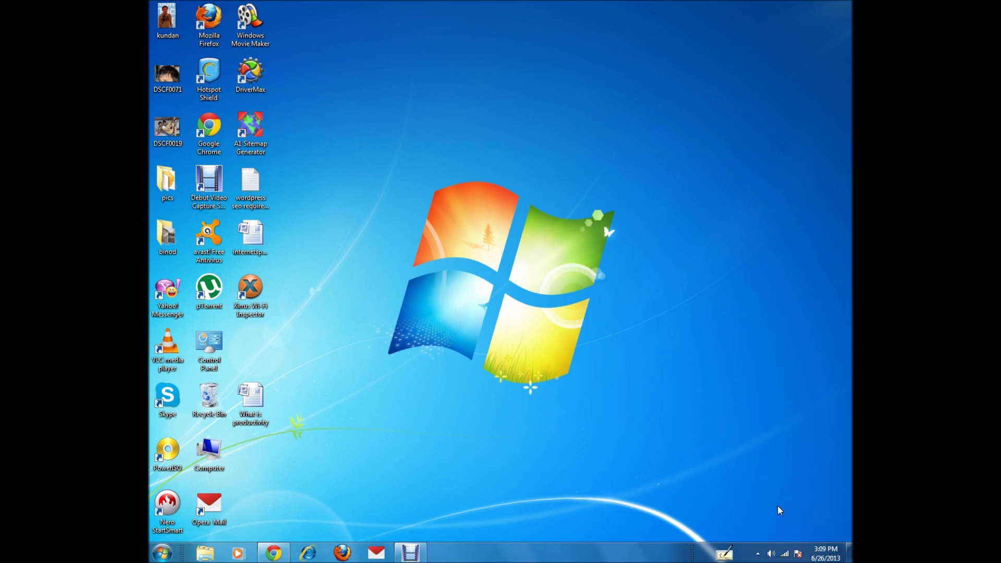
pyautogui.moveTo(387, 93); pyautogui.dragTo(443, 84)
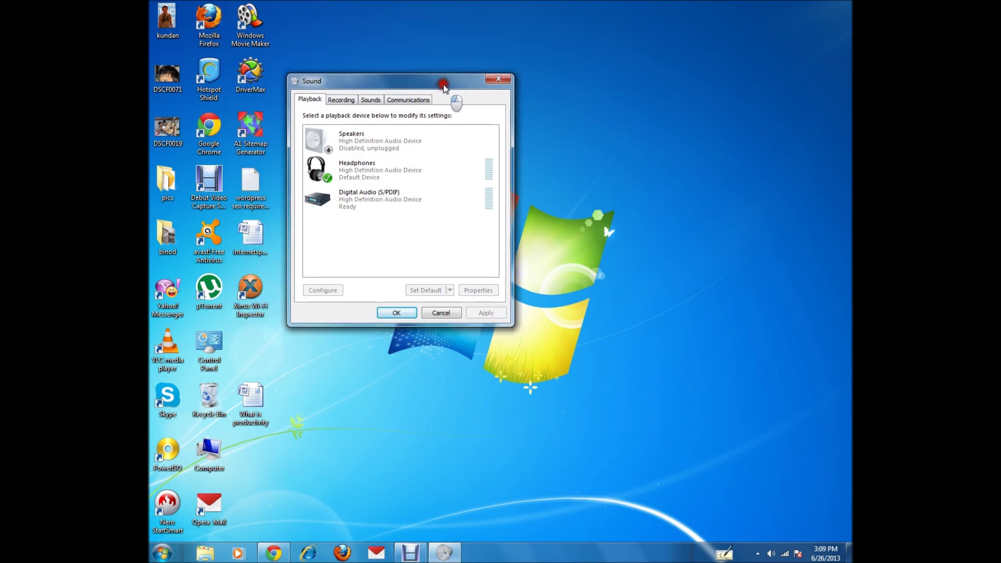
pyautogui.rightClick(407, 168)
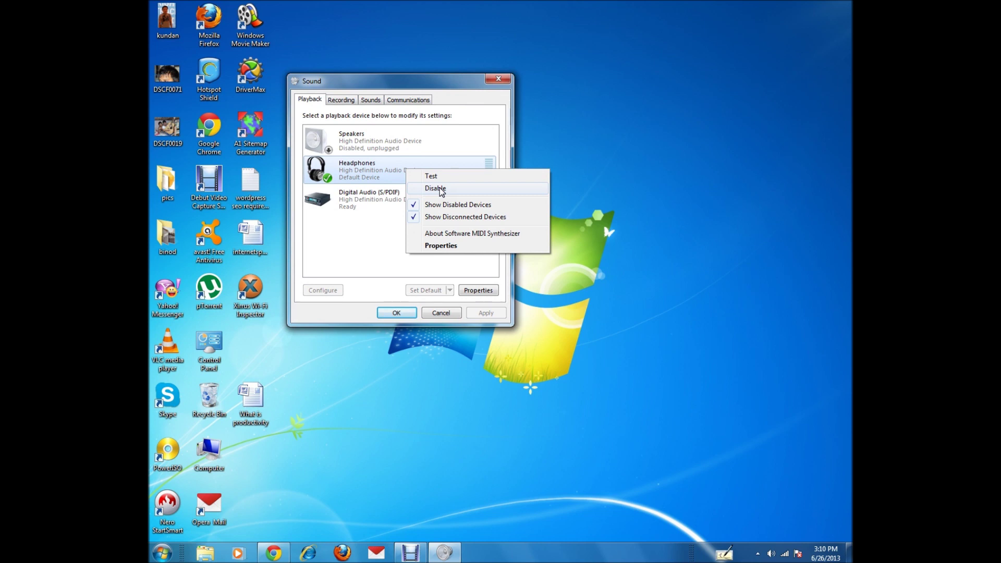
pyautogui.click(377, 173)
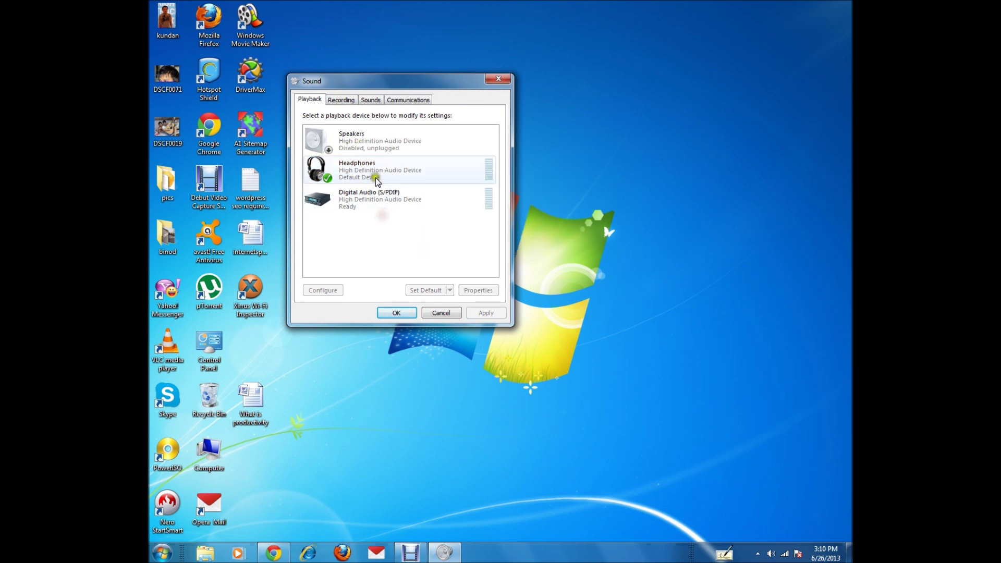
pyautogui.rightClick(377, 173)
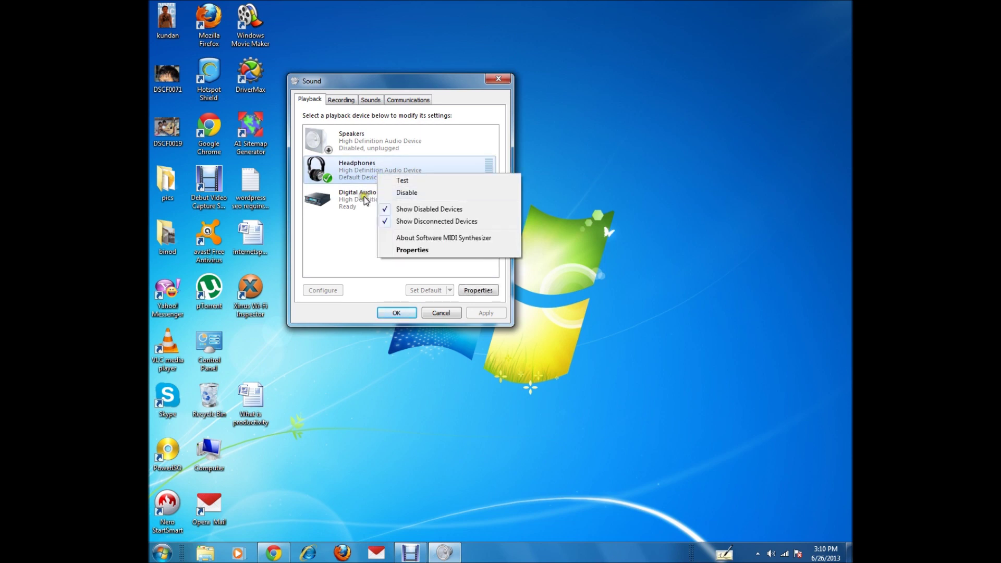
pyautogui.click(356, 248)
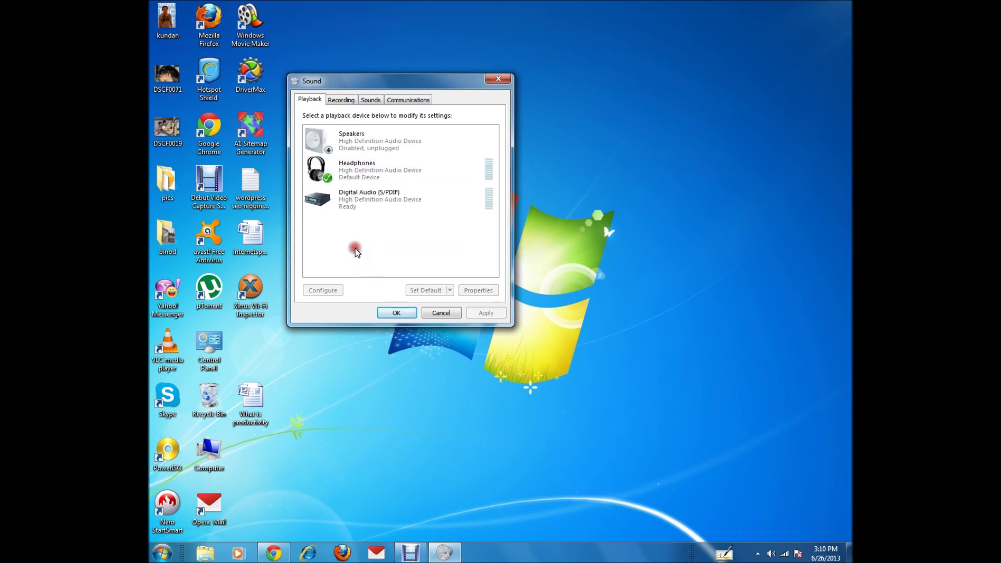
# Step: Enable the disabled Speakers playback device and confirm the Sound settings
pyautogui.click(377, 148)
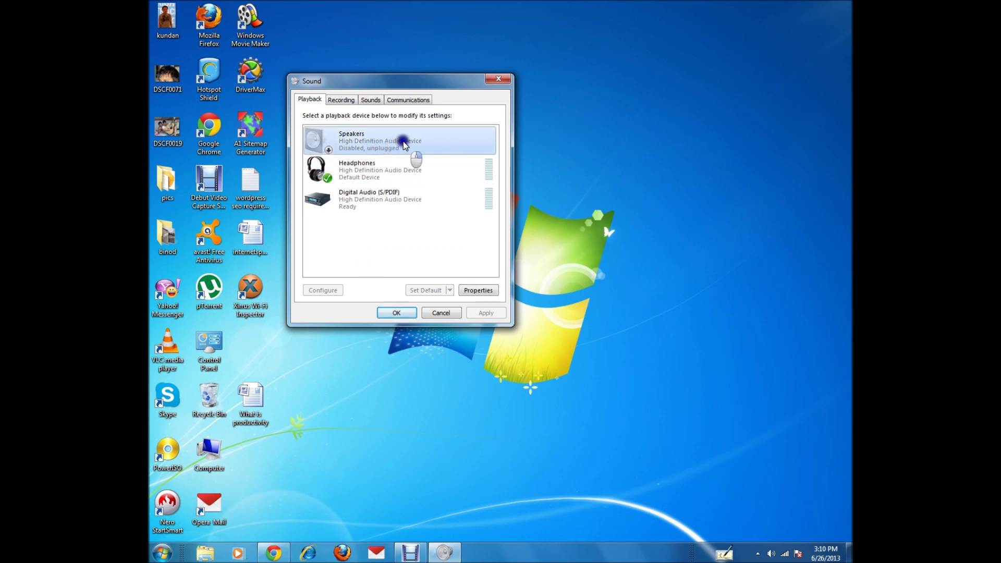
pyautogui.rightClick(403, 143)
pyautogui.click(433, 162)
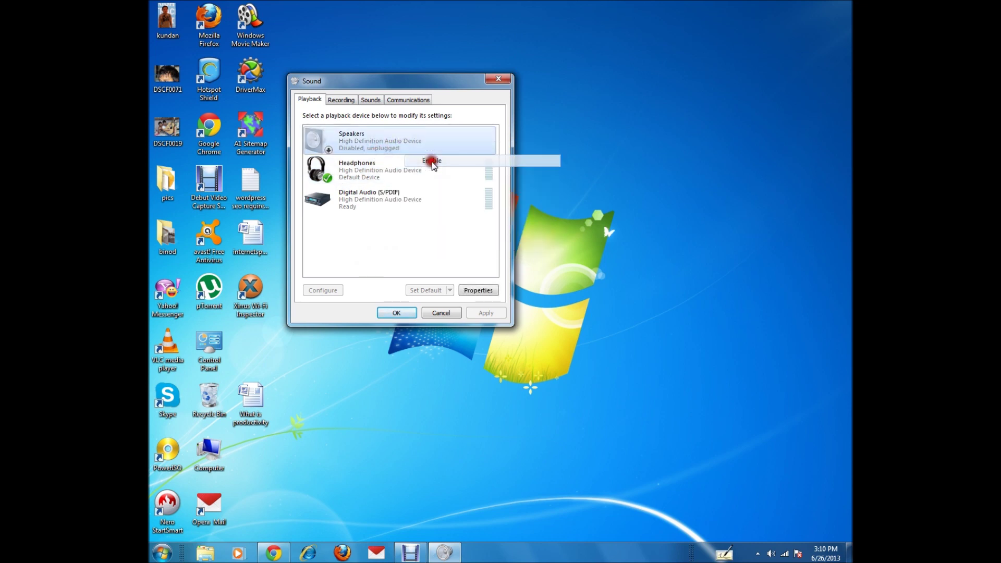
pyautogui.click(408, 314)
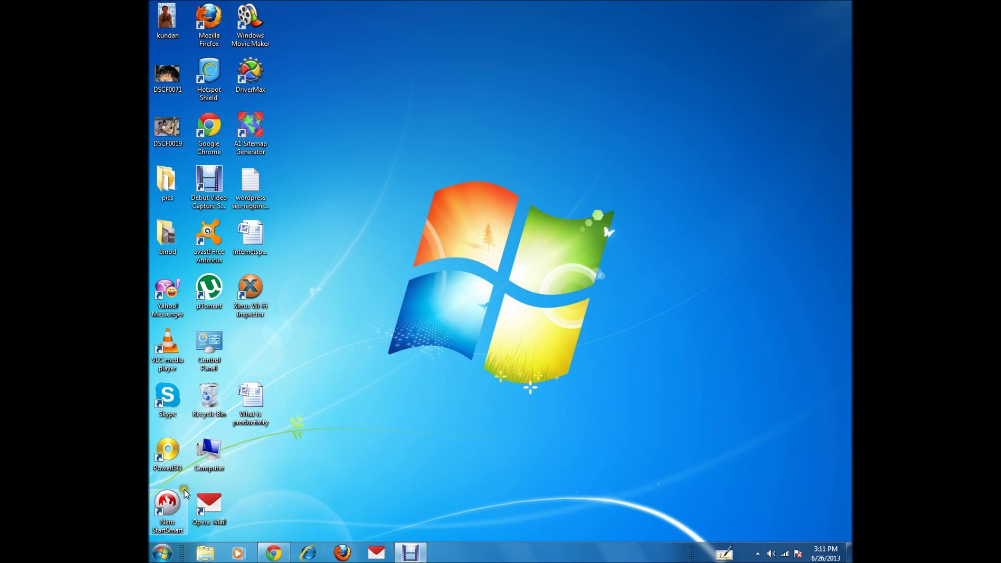
# Step: Open System Information by running msinfo32 and move its window clear of the desktop icons
pyautogui.click(162, 558)
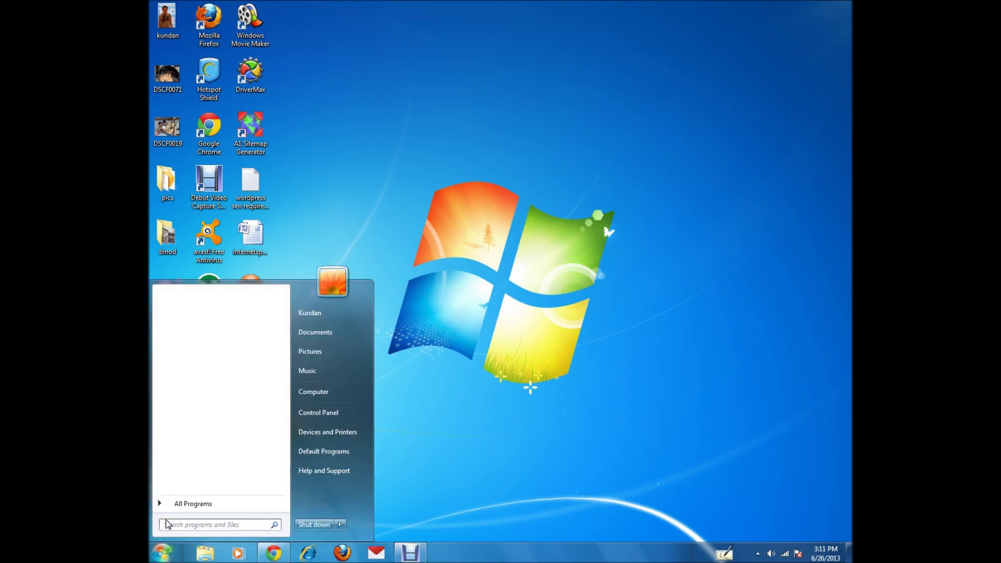
pyautogui.press('Escape')
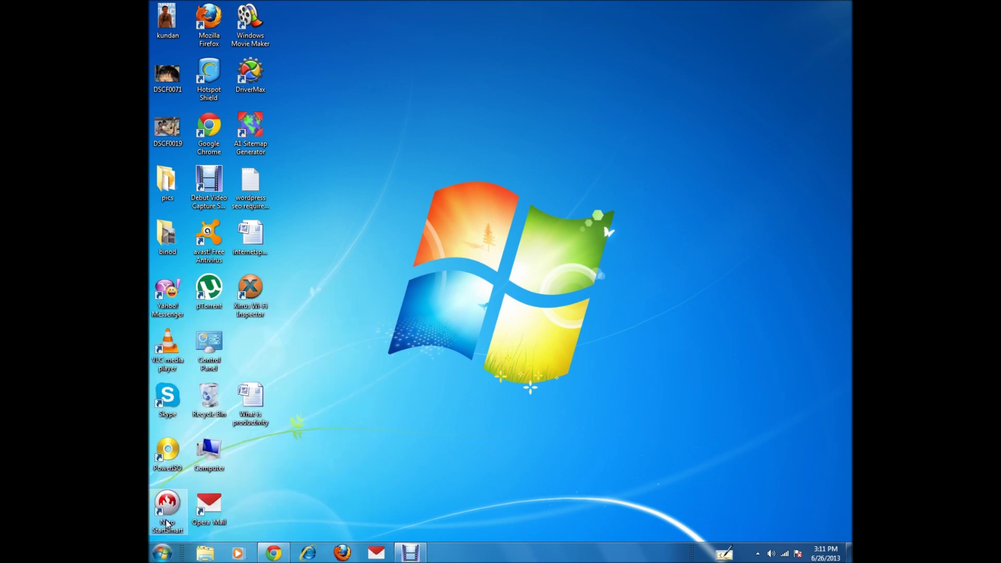
pyautogui.press('super+r')
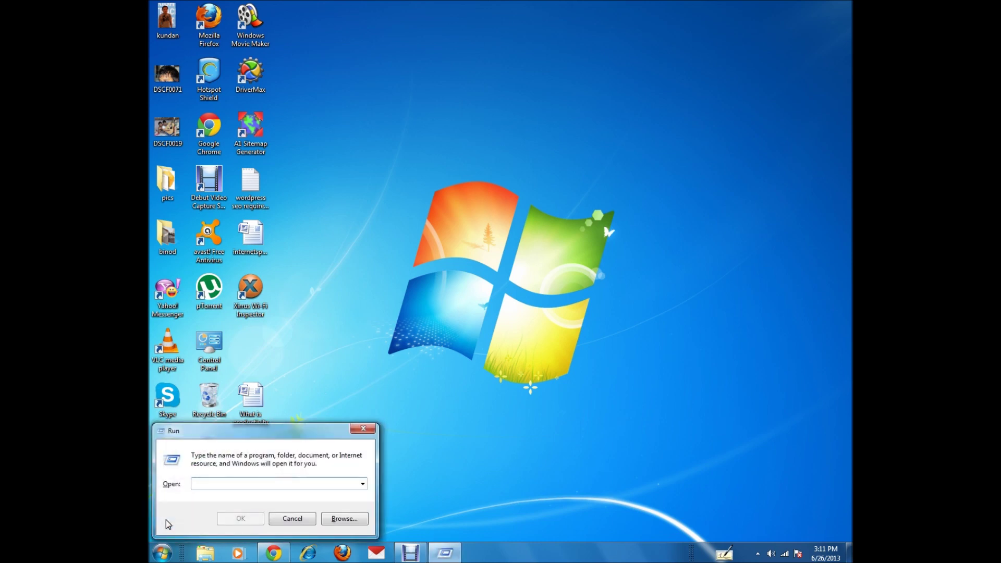
pyautogui.write('msinfo')
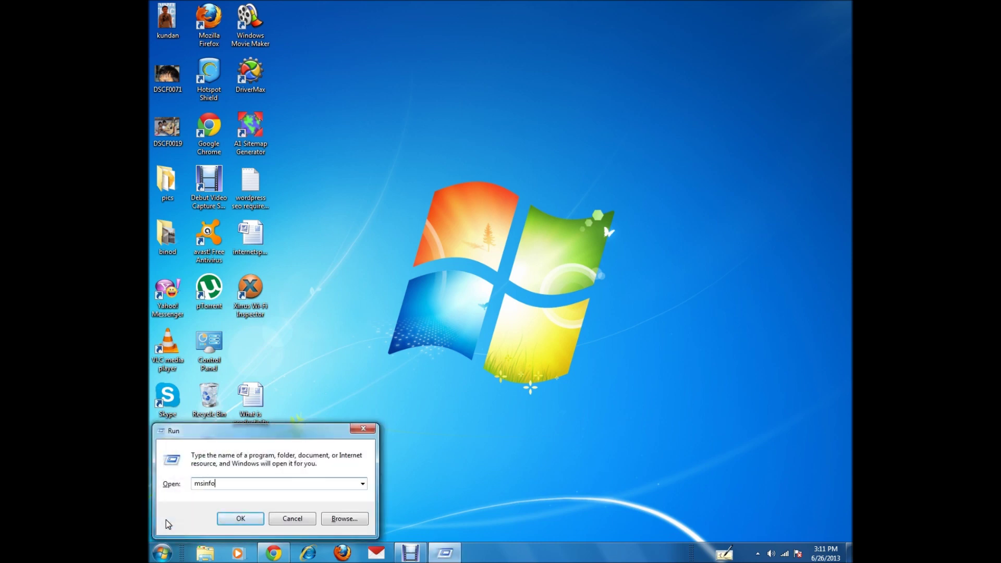
pyautogui.write('32')
pyautogui.press('Return')
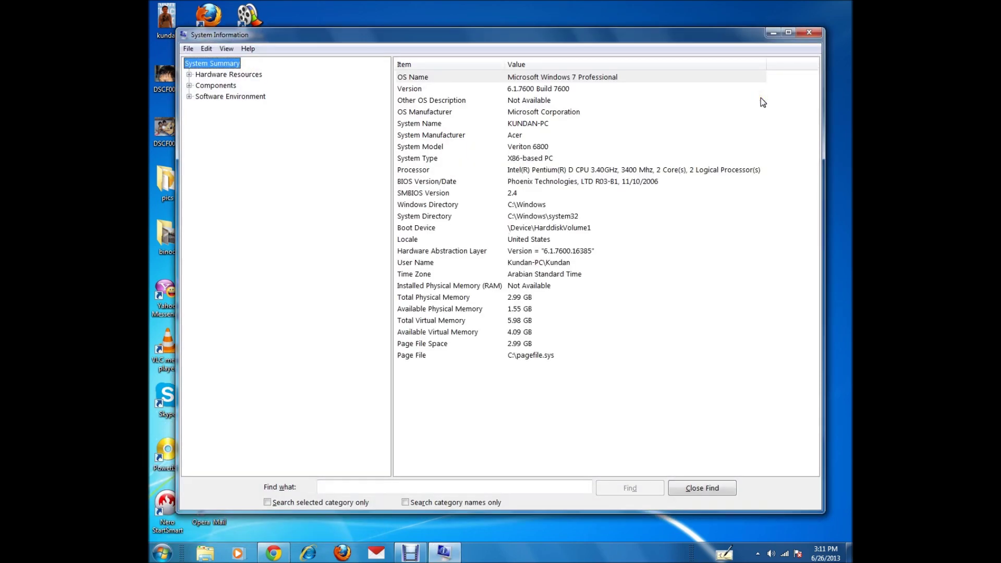
pyautogui.moveTo(525, 33); pyautogui.dragTo(552, 25)
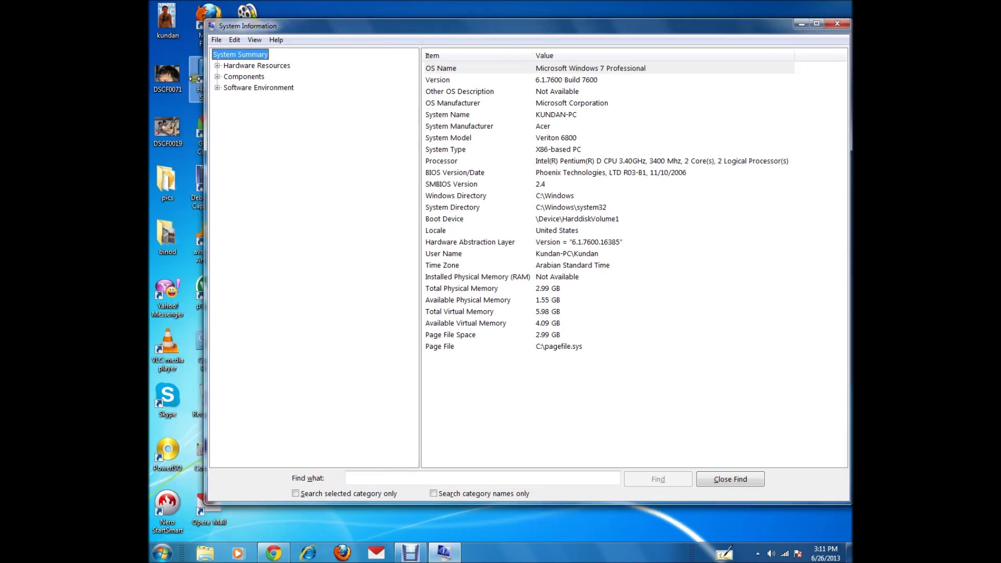
# Step: Expand the Components category and examine the system type, processor and BIOS version entries in the System Summary
pyautogui.click(217, 77)
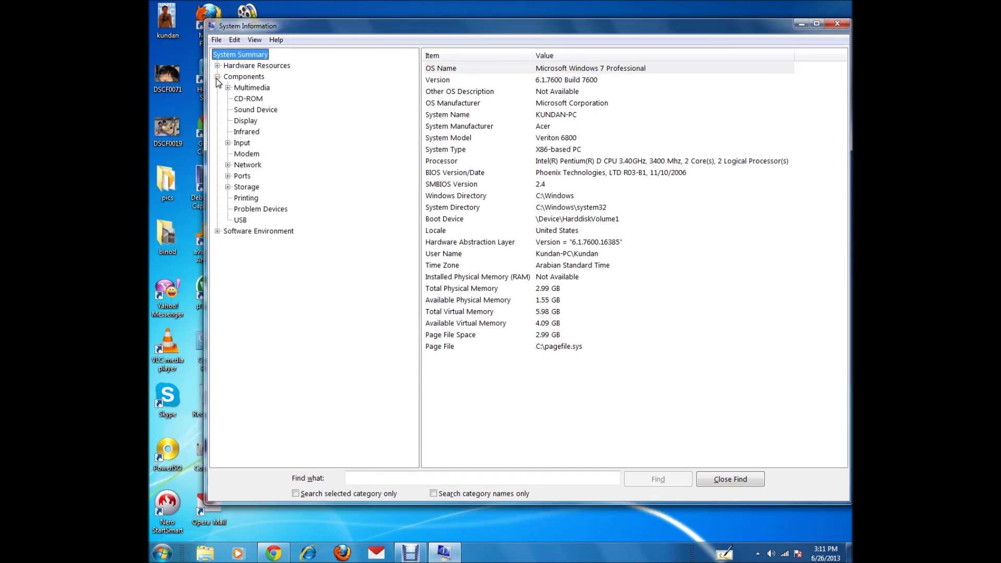
pyautogui.click(242, 56)
pyautogui.click(552, 150)
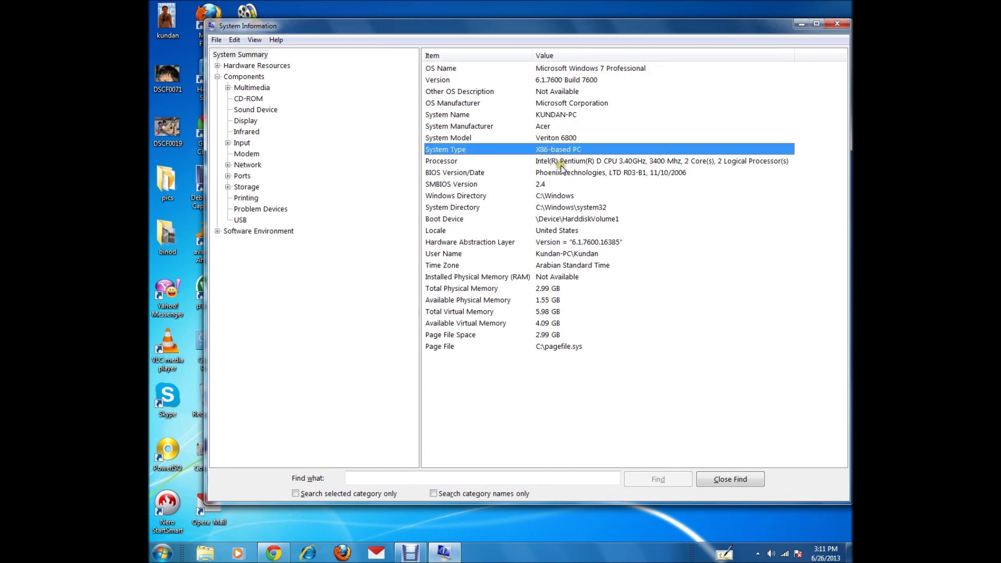
pyautogui.click(591, 161)
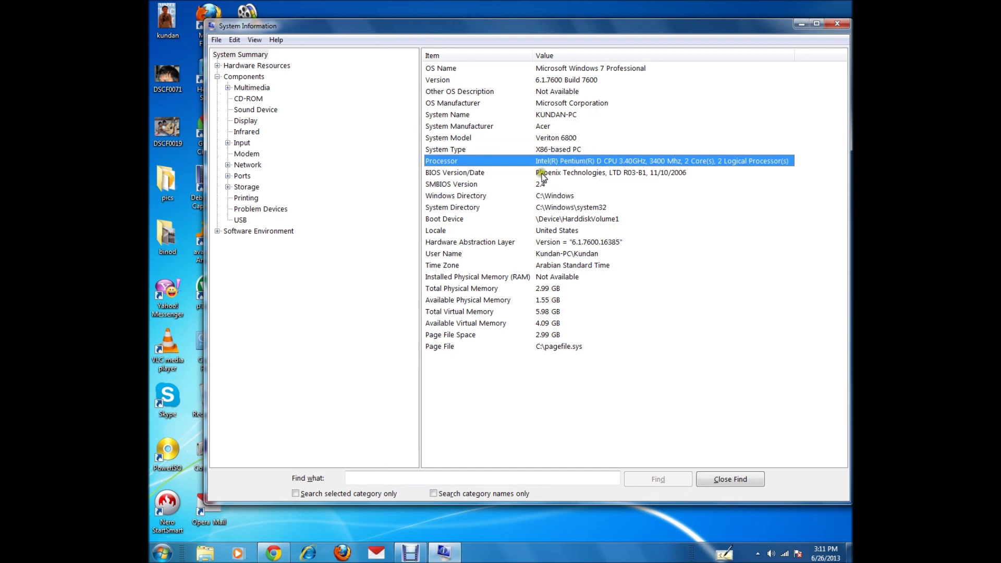
pyautogui.click(571, 174)
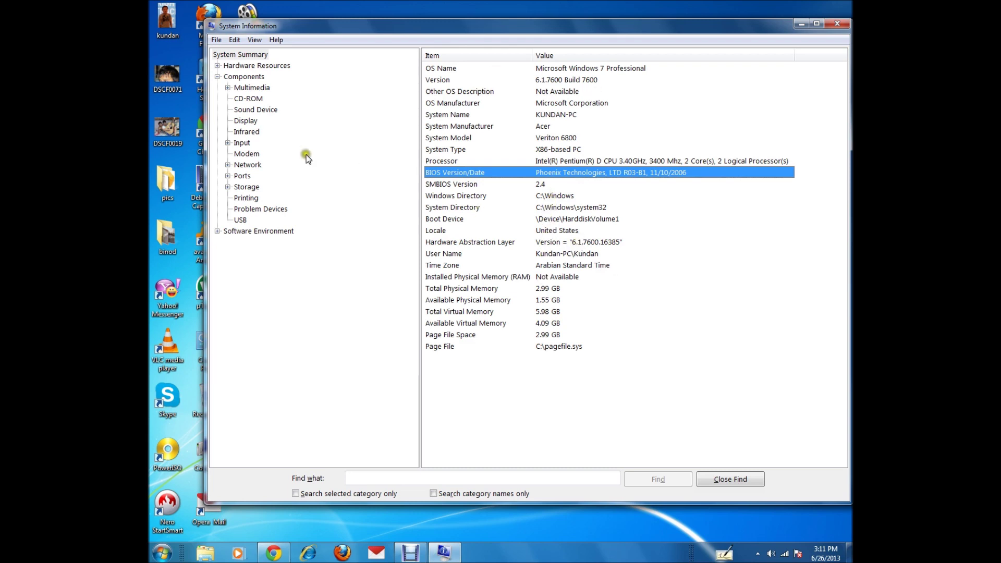
# Step: Examine the Sound Device details under Components, including the device name, and close System Information
pyautogui.click(218, 76)
pyautogui.click(217, 77)
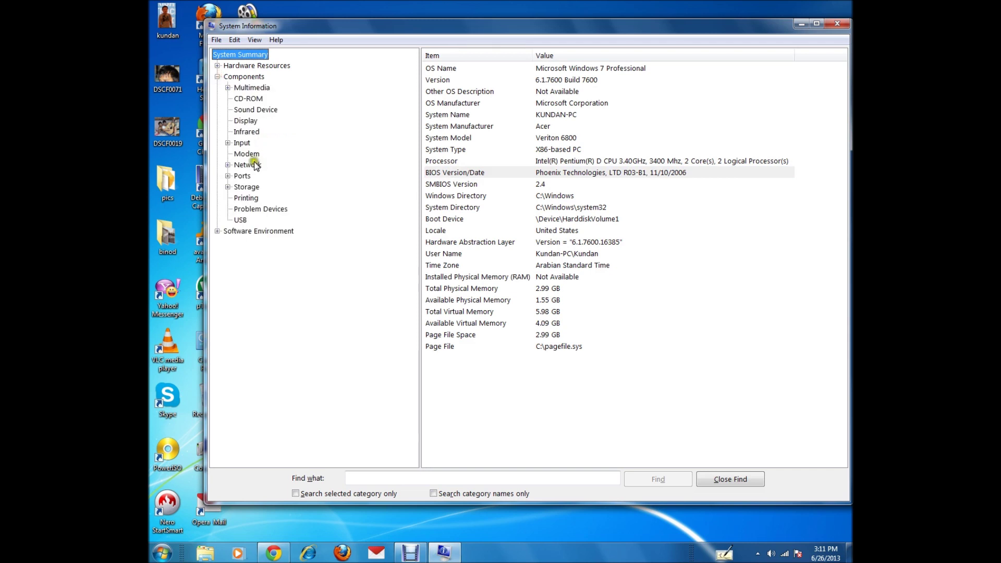
pyautogui.click(249, 110)
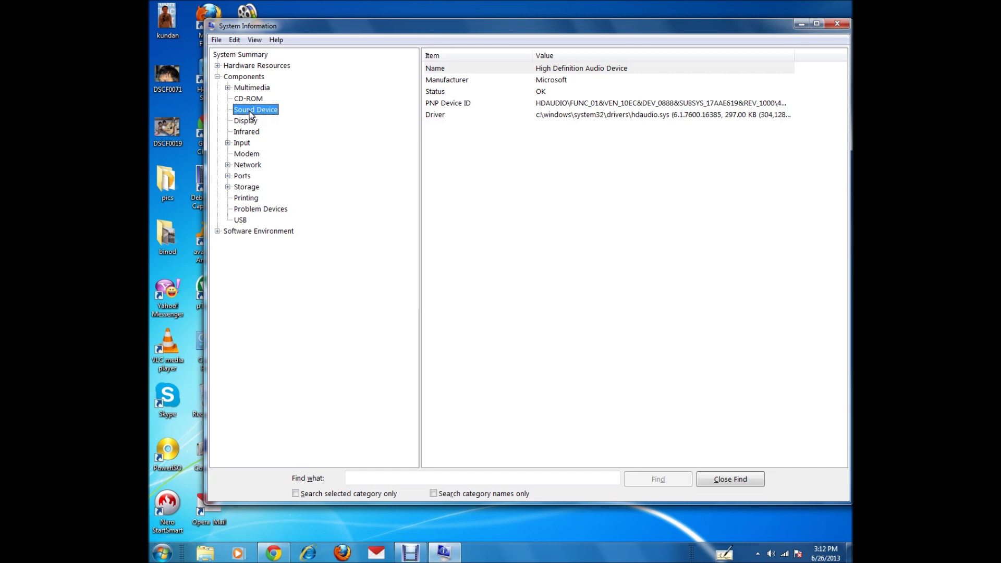
pyautogui.click(550, 69)
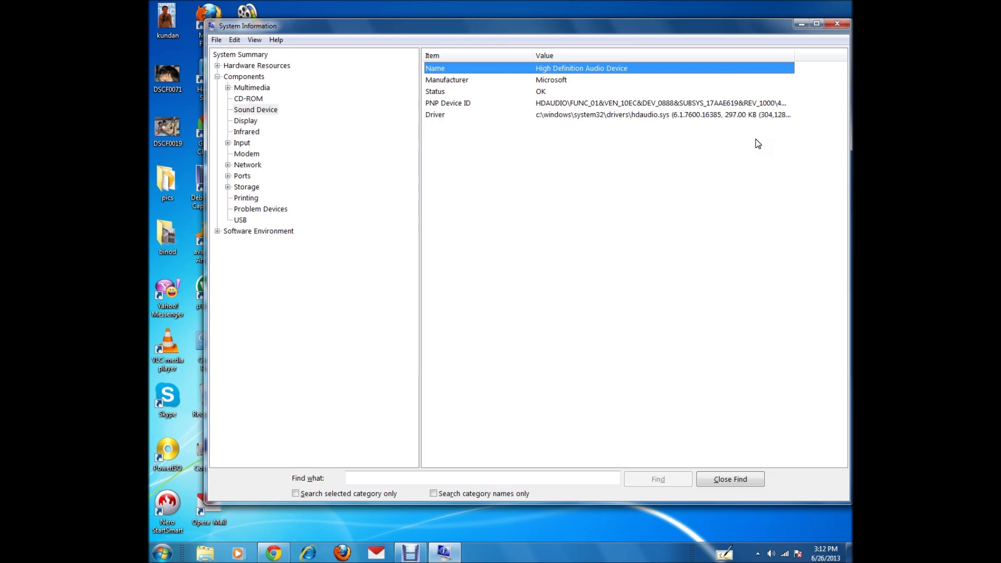
pyautogui.click(839, 25)
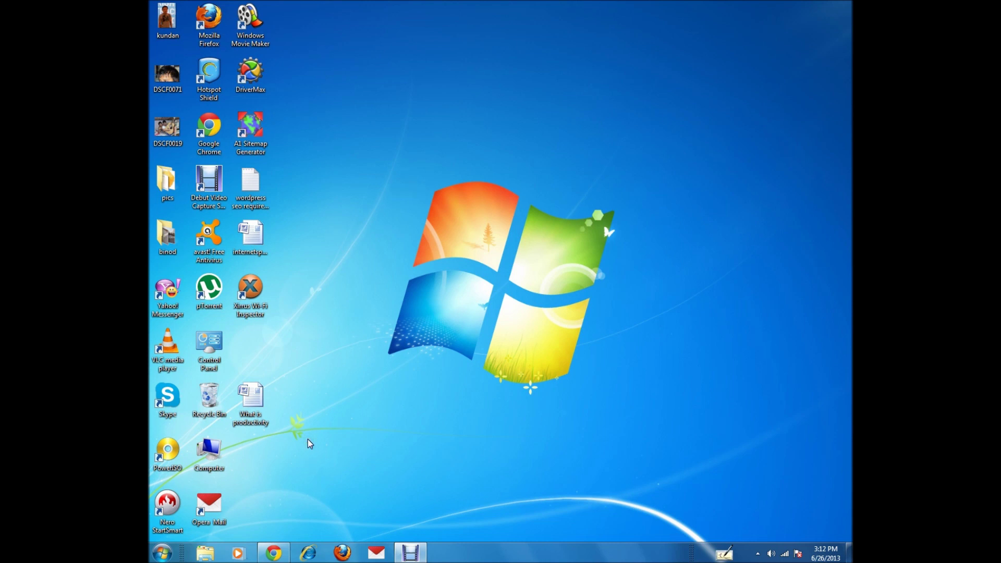
# Step: Open the properties of Computer in a maximized window and bring up its advanced system settings
pyautogui.rightClick(217, 458)
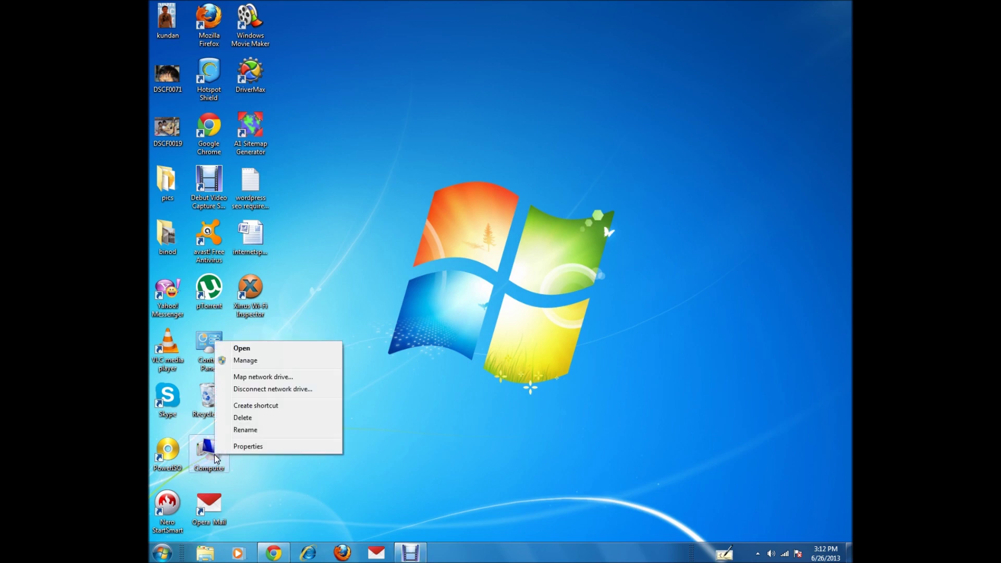
pyautogui.click(263, 447)
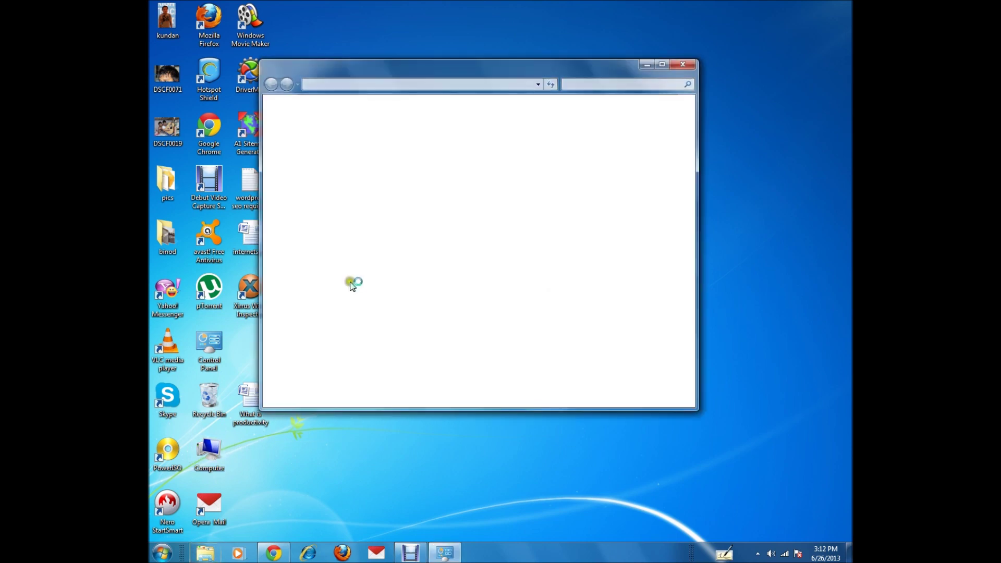
pyautogui.click(662, 64)
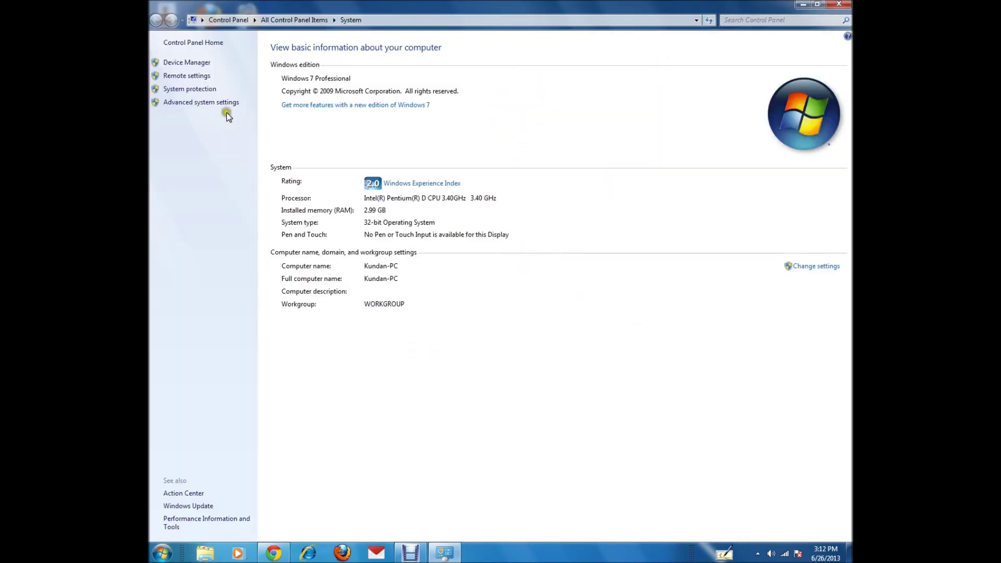
pyautogui.click(230, 106)
pyautogui.click(438, 345)
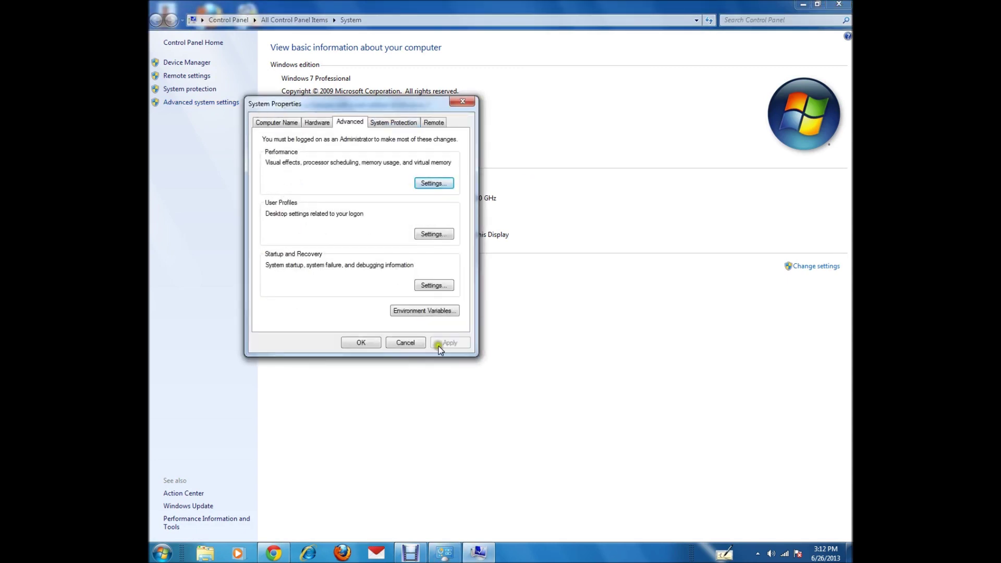
# Step: Open Device Manager from the hardware section of System Properties and move its window aside
pyautogui.click(284, 123)
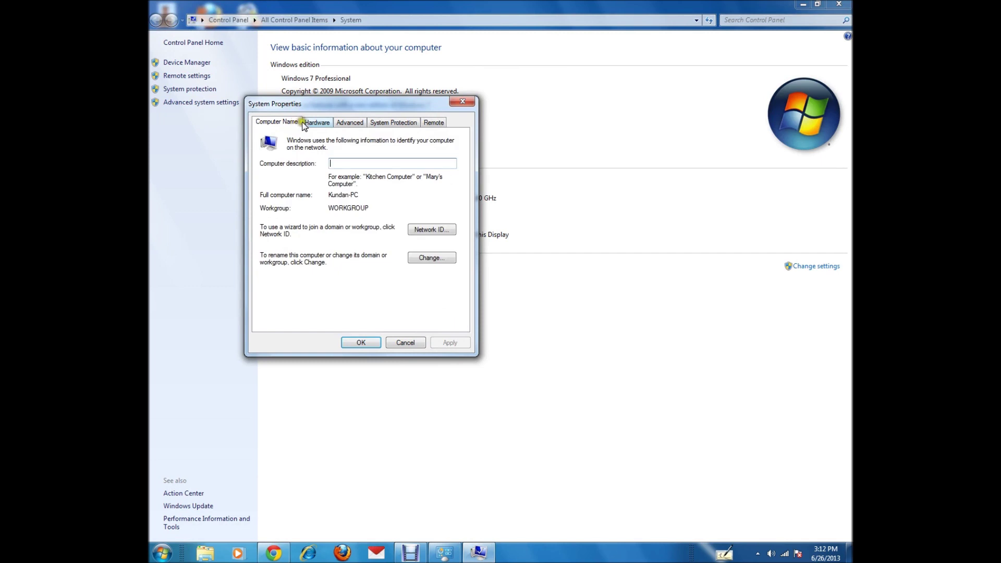
pyautogui.click(327, 122)
pyautogui.click(399, 181)
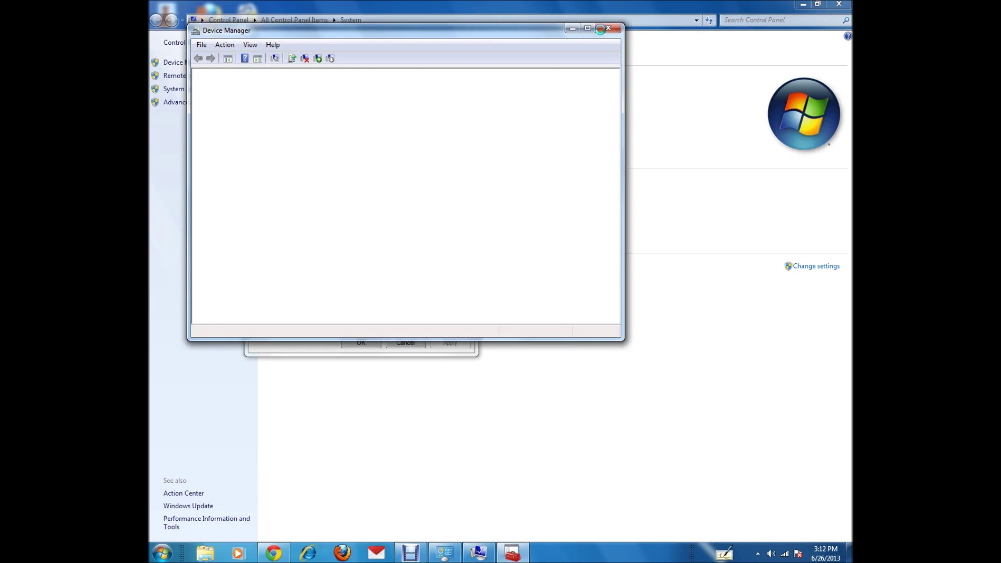
pyautogui.moveTo(427, 32); pyautogui.dragTo(553, 32)
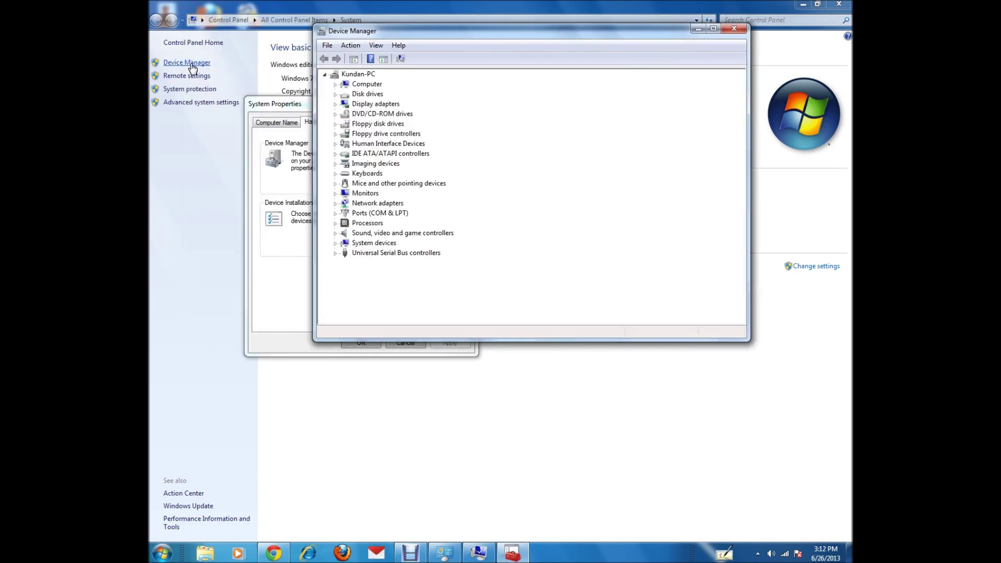
# Step: Check the High Definition Audio Device under Sound, video and game controllers, and close Device Manager and both system windows
pyautogui.click(336, 235)
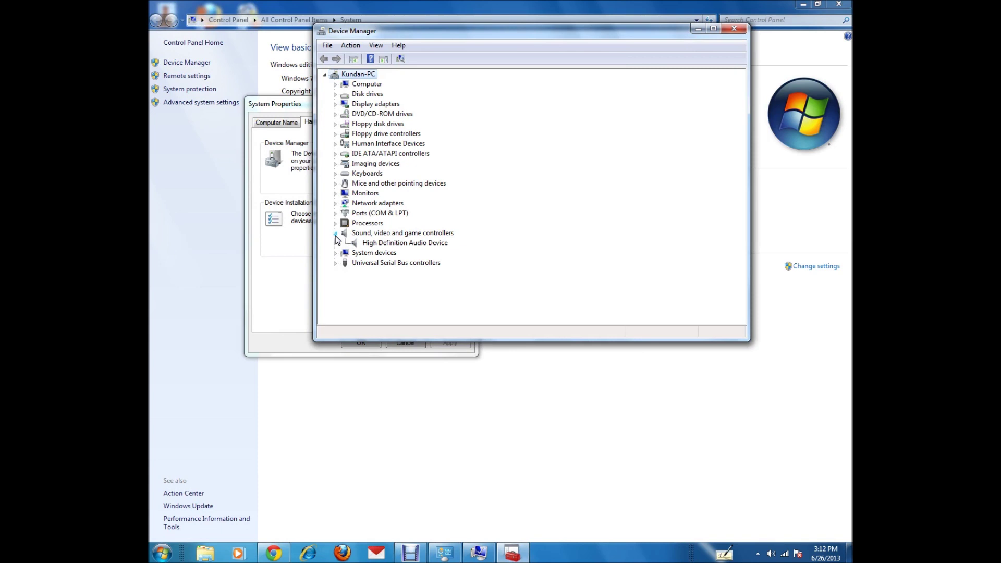
pyautogui.click(412, 246)
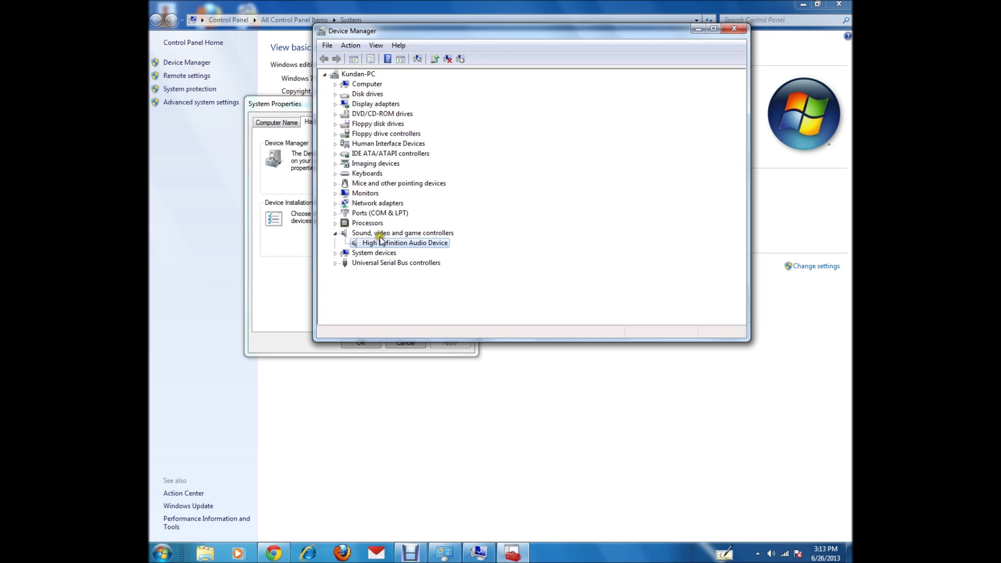
pyautogui.click(740, 34)
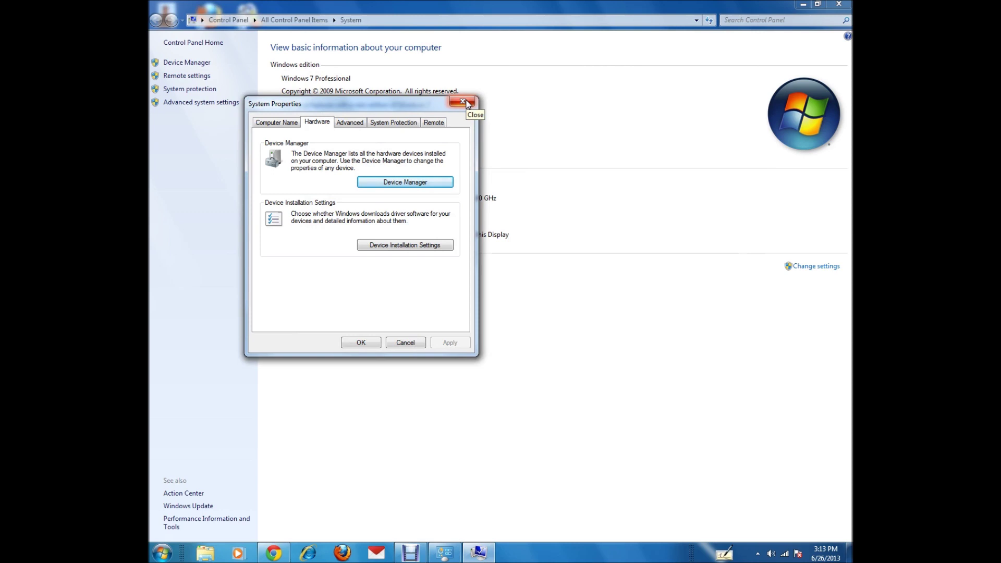
pyautogui.click(466, 102)
pyautogui.click(845, 7)
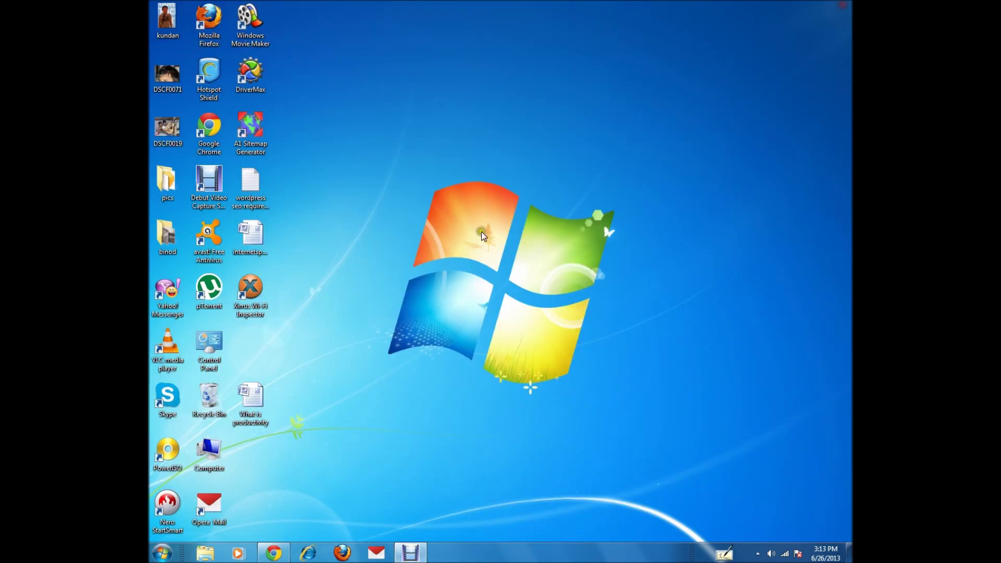
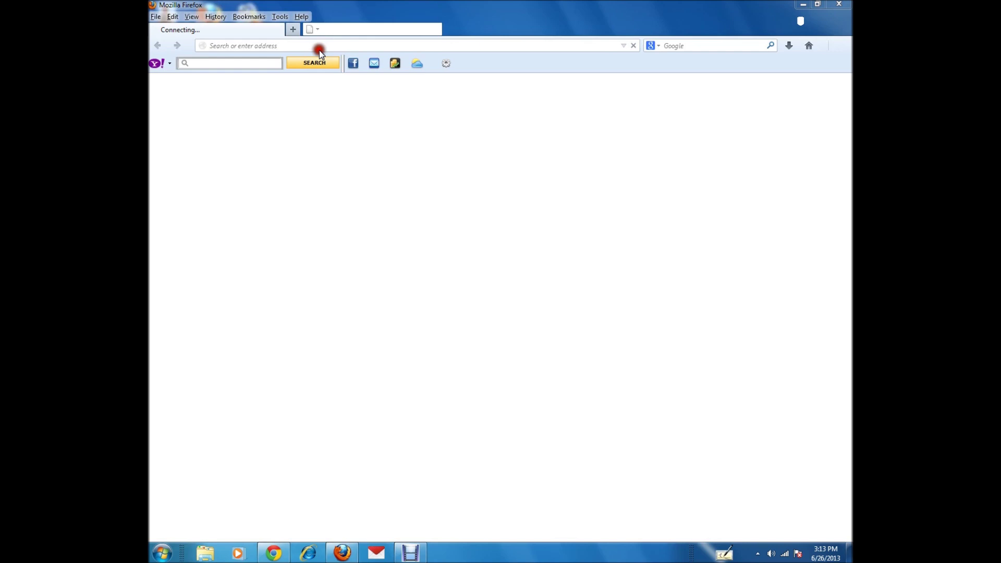
pyautogui.click(273, 46)
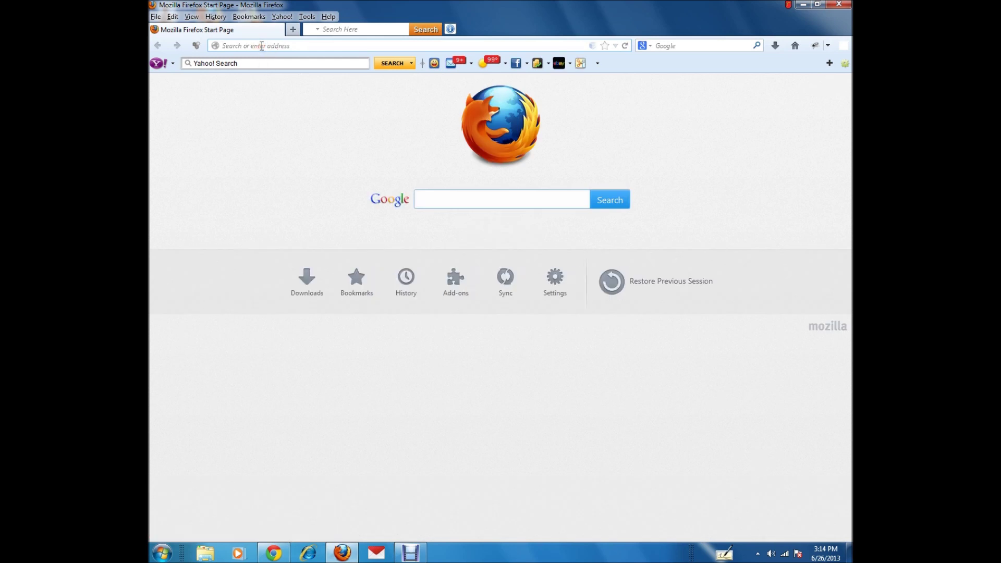
pyautogui.write('hp')
pyautogui.hotkey('ctrl', 'Return')
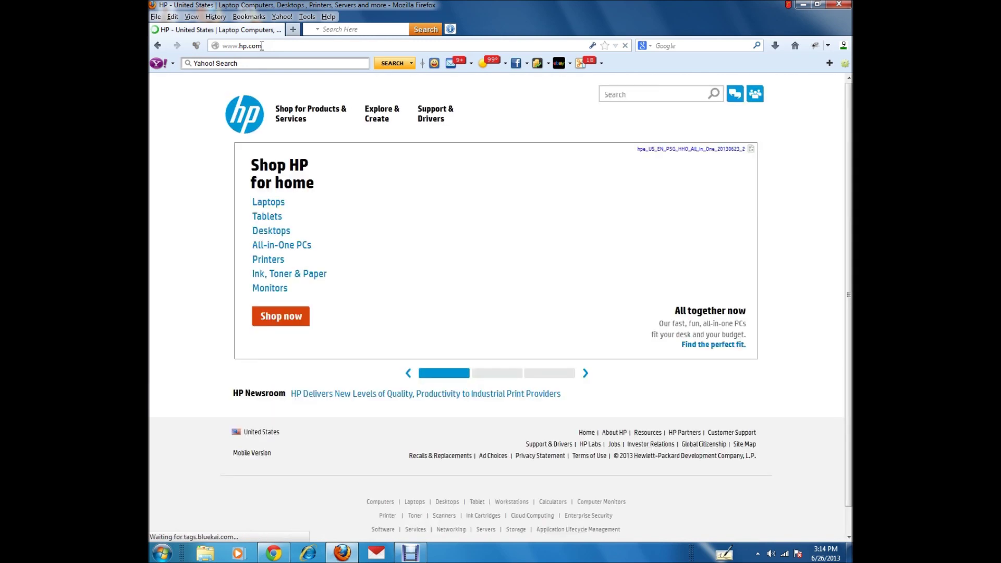
pyautogui.click(435, 119)
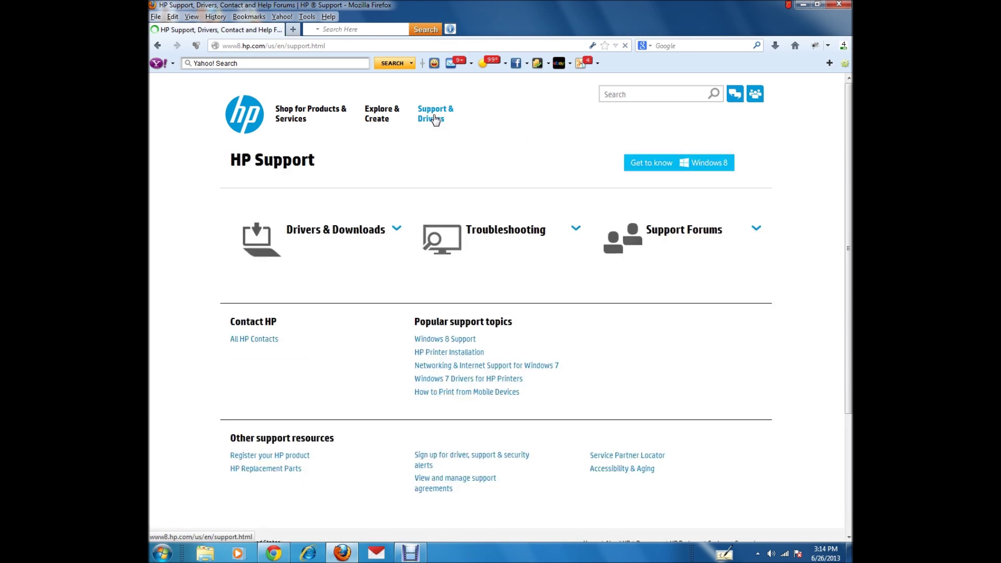
pyautogui.click(342, 234)
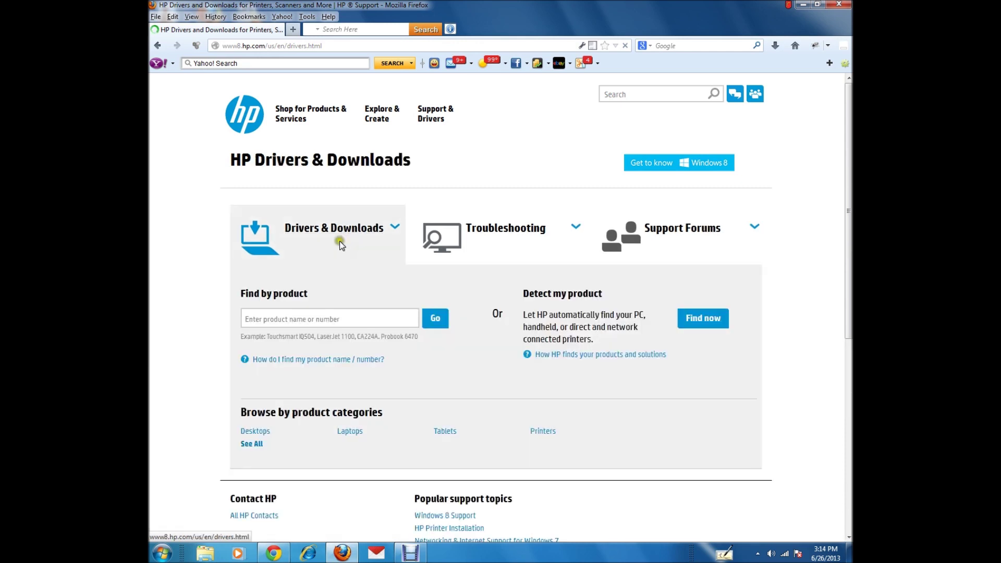
# Step: Search HP's driver downloads for the product "hp pavilion dv6000"
pyautogui.click(341, 317)
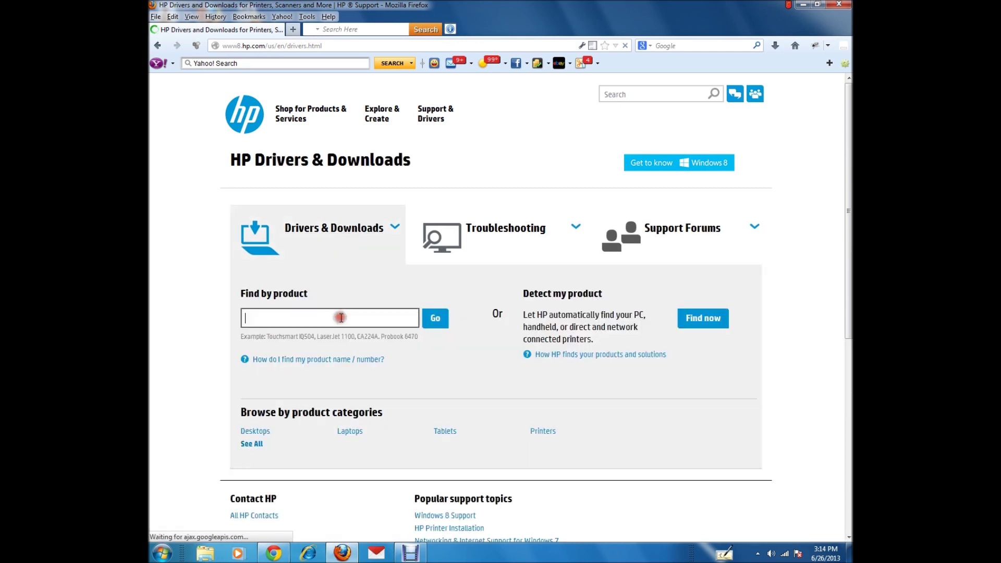
pyautogui.write('hp')
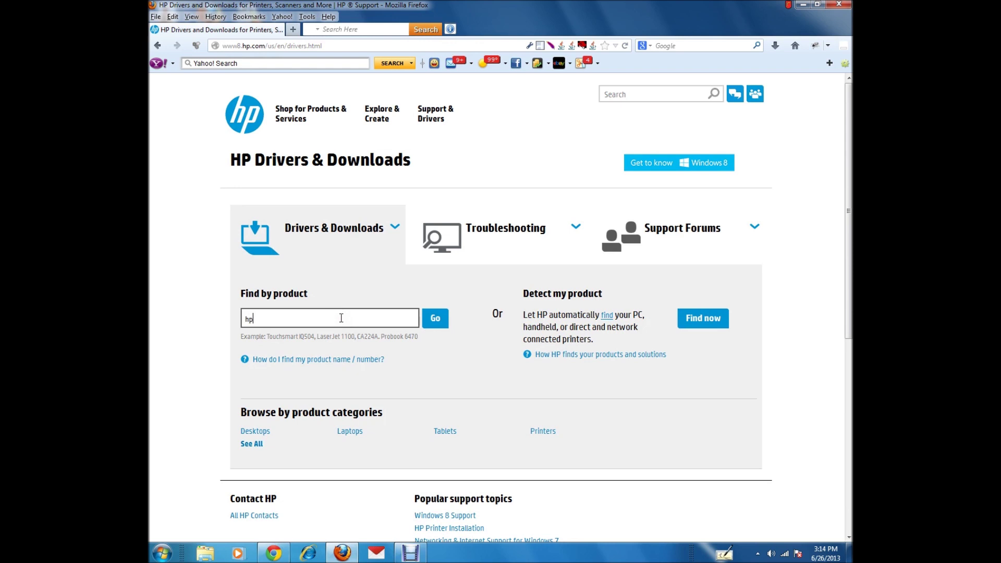
pyautogui.write(' pavilion dv6000')
pyautogui.press('Return')
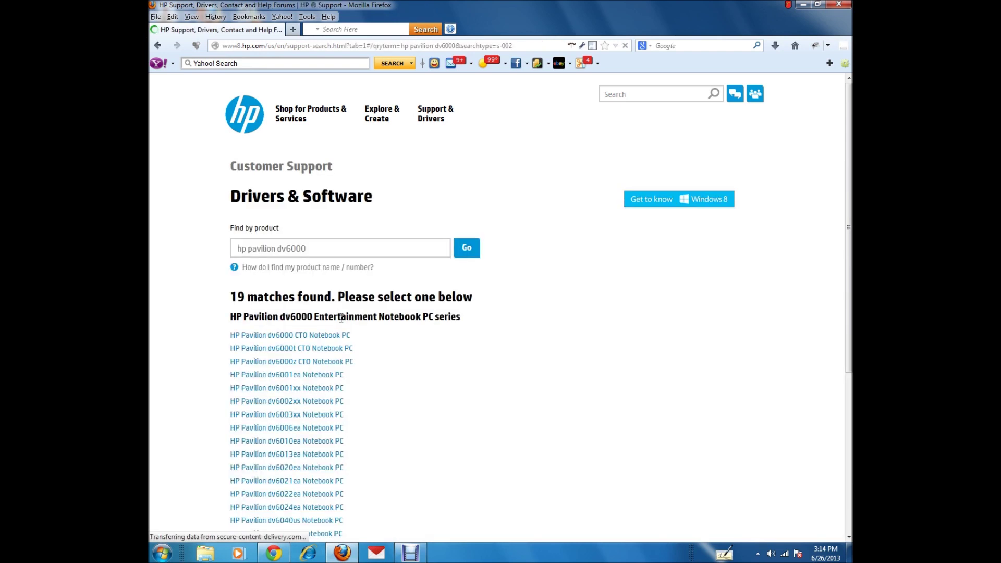
# Step: Open the software and driver downloads for the HP Pavilion dv6000 CTO Notebook PC from the matching products
pyautogui.scroll(-2, 479, 346)
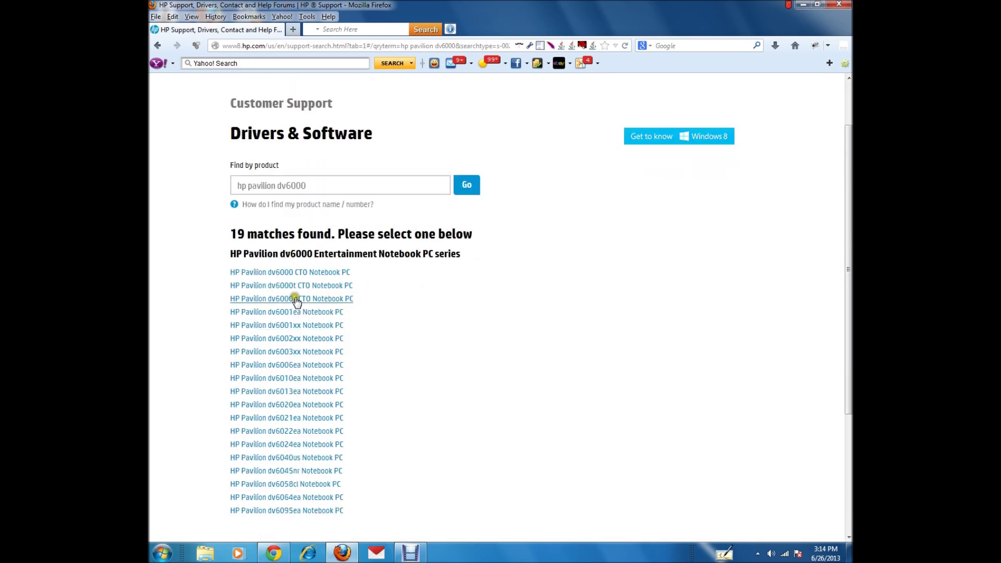
pyautogui.click(279, 272)
pyautogui.click(290, 273)
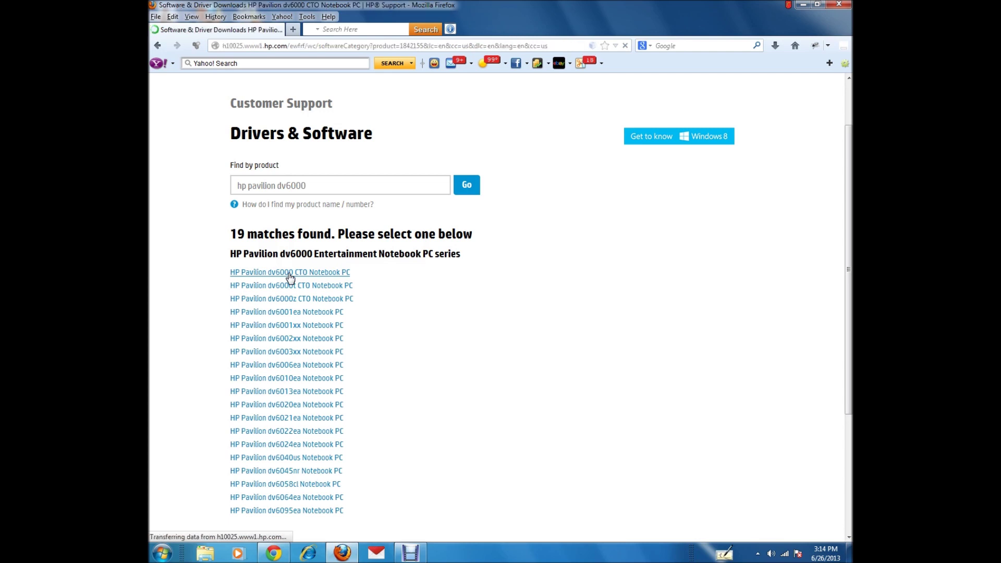
# Step: List the notebook's downloads for Microsoft Windows Vista (64-bit) and expand the Driver - Audio category
pyautogui.click(302, 274)
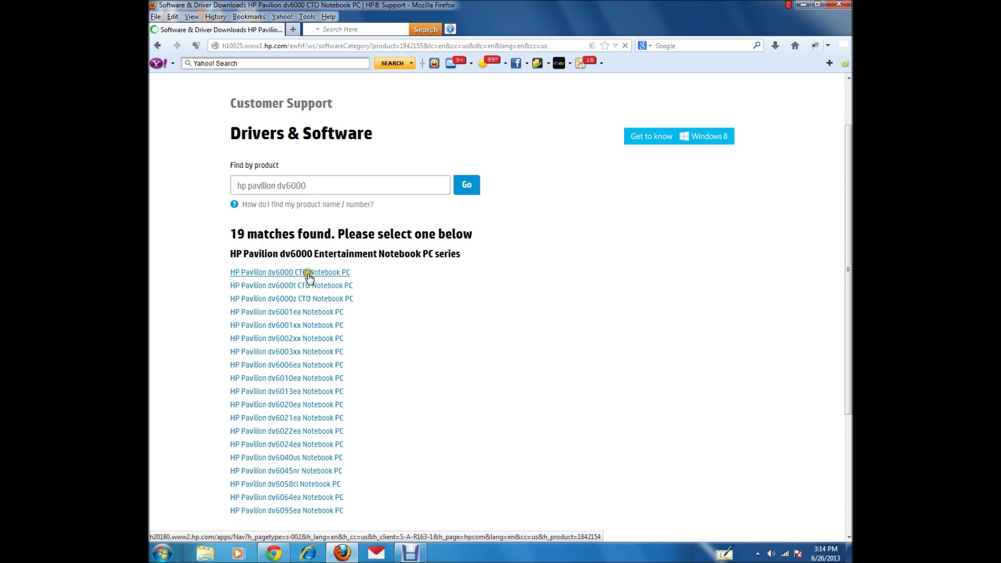
pyautogui.click(526, 340)
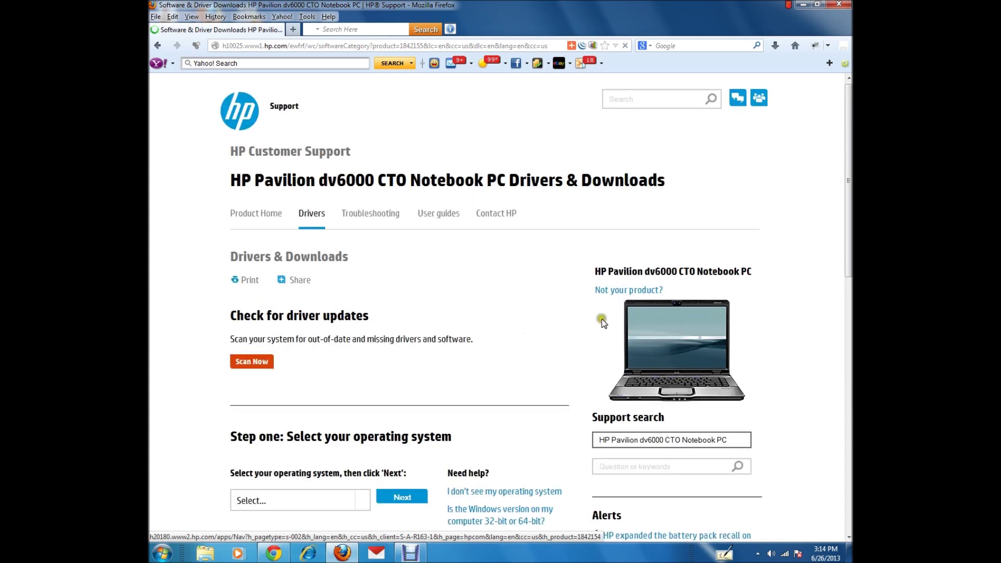
pyautogui.scroll(-5, 511, 329)
pyautogui.click(361, 252)
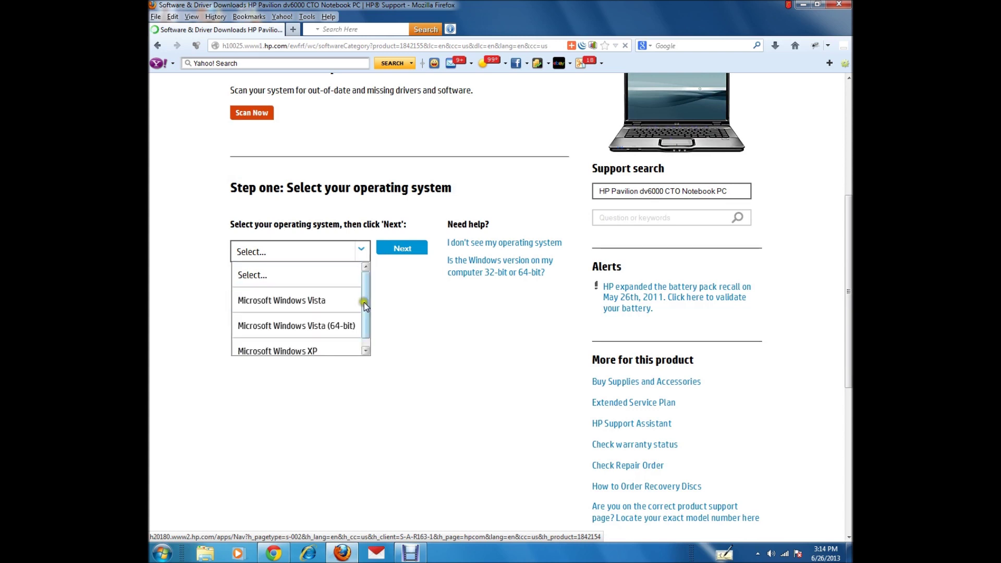
pyautogui.click(324, 327)
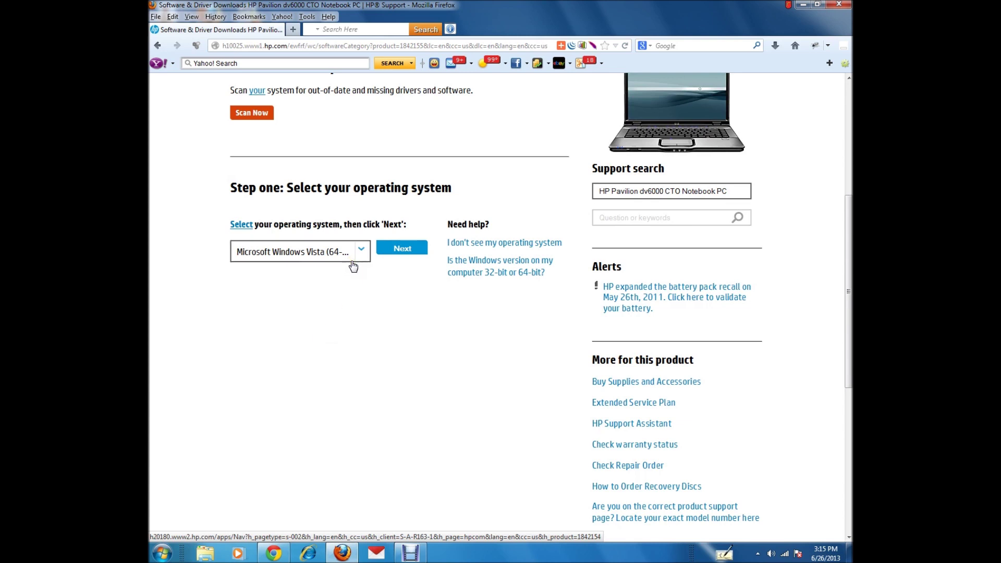
pyautogui.click(394, 251)
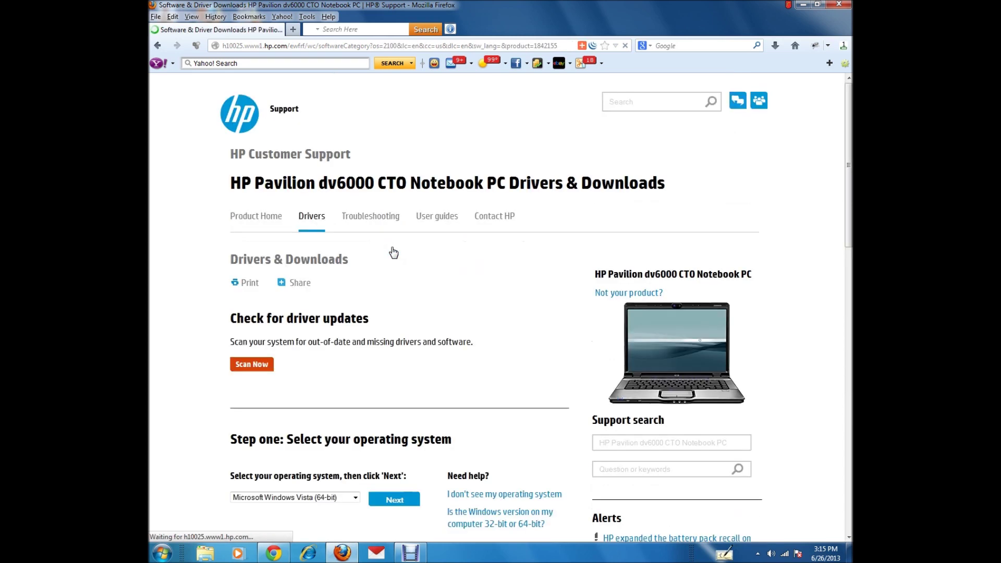
pyautogui.moveTo(849, 153); pyautogui.dragTo(849, 292)
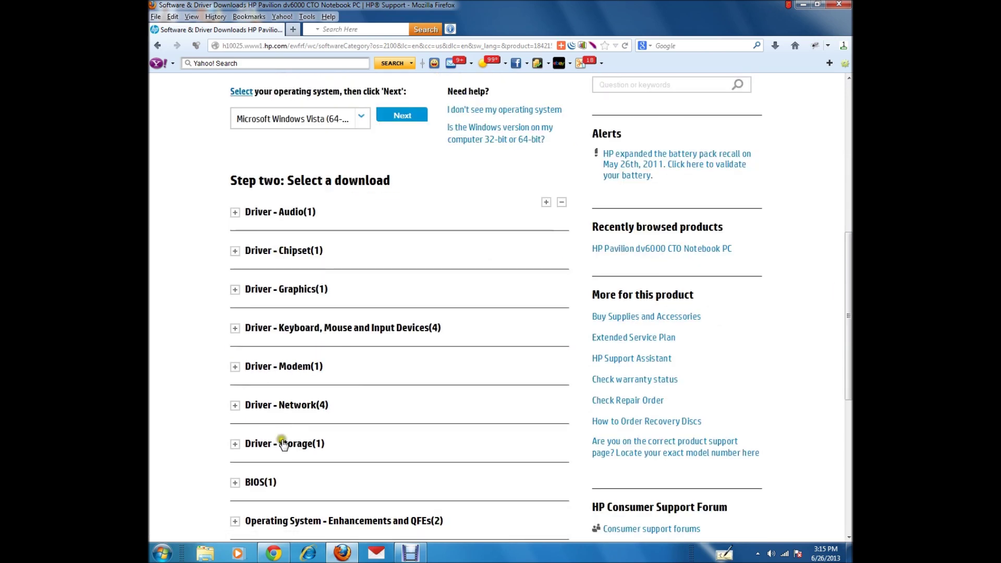
pyautogui.click(234, 212)
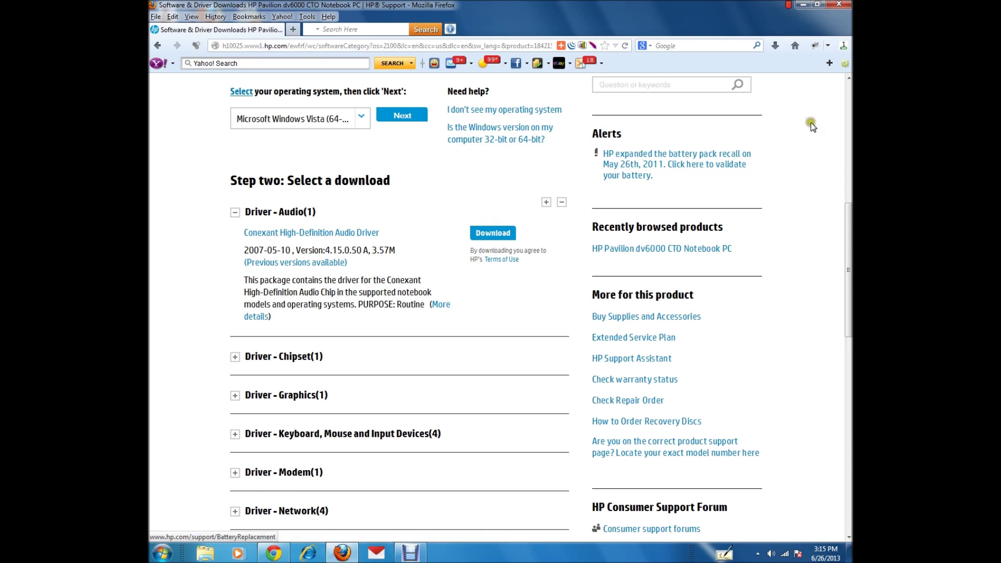
pyautogui.click(394, 46)
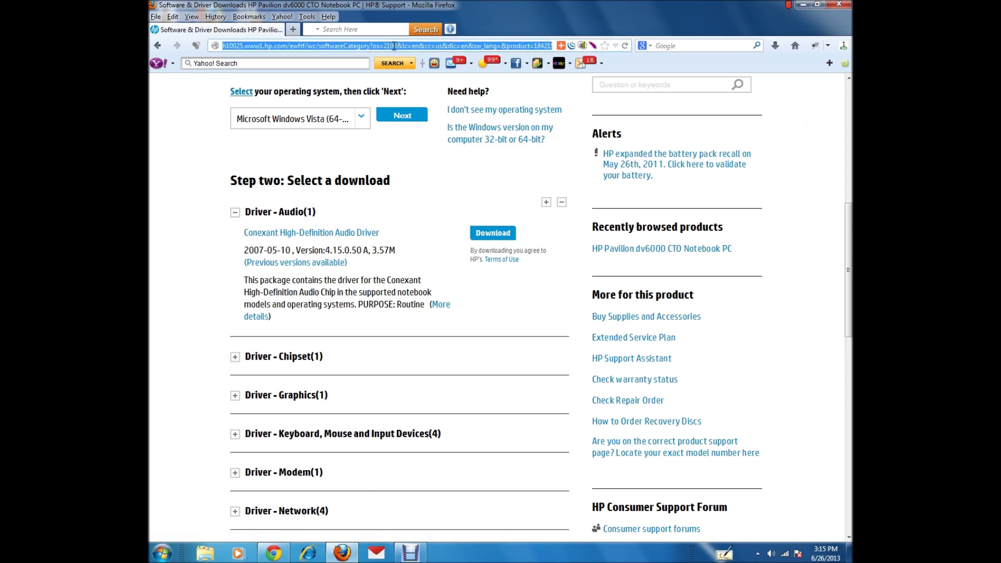
pyautogui.write('www.dri')
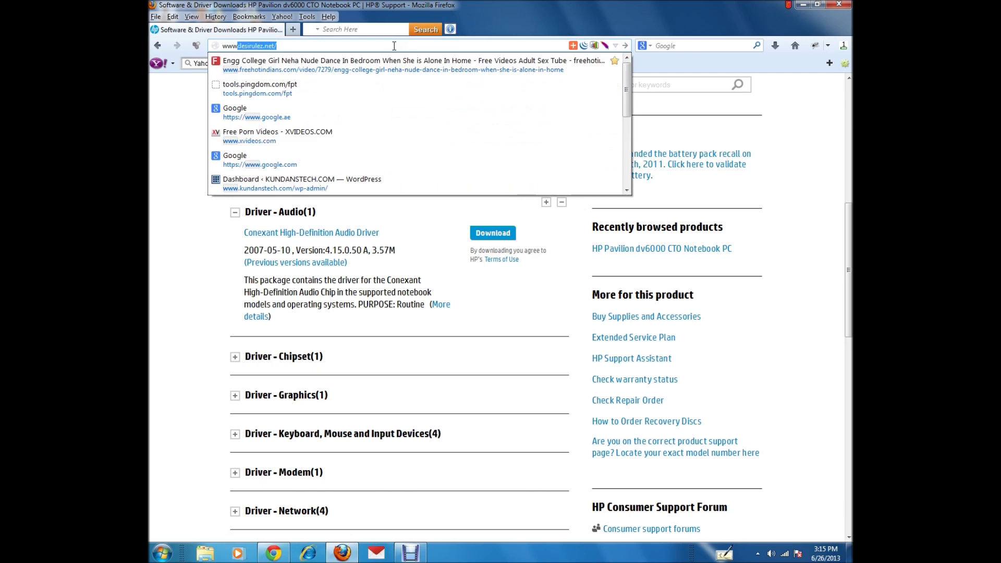
pyautogui.write('vermax.com/')
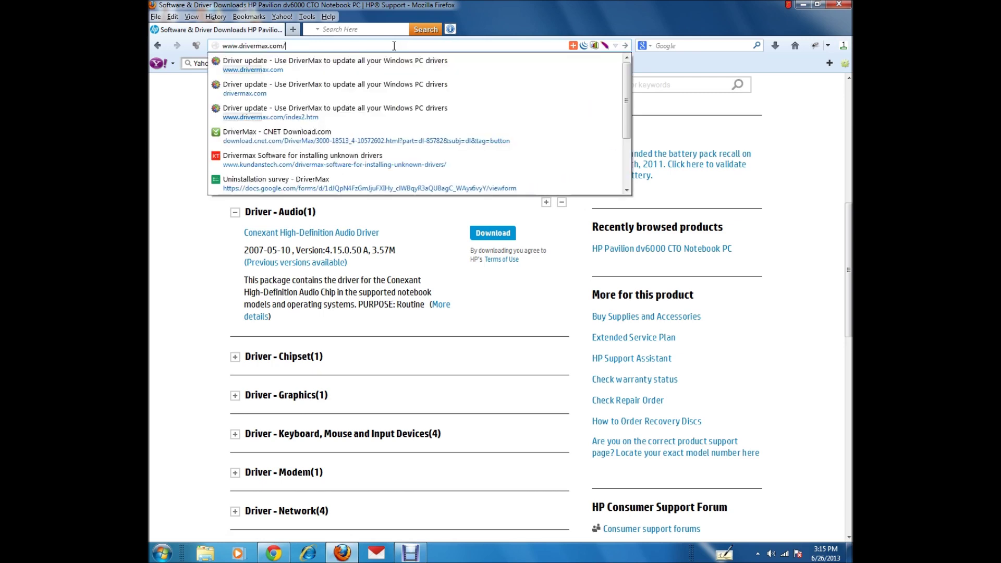
pyautogui.press('Return')
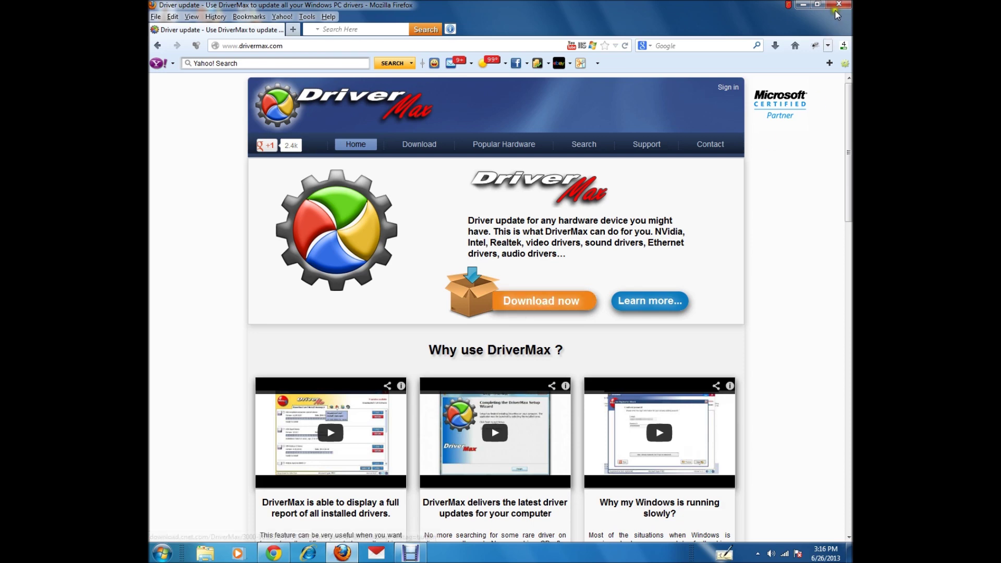
# Step: Minimize the browser, open DriverMax from the desktop and scan for driver updates
pyautogui.click(803, 4)
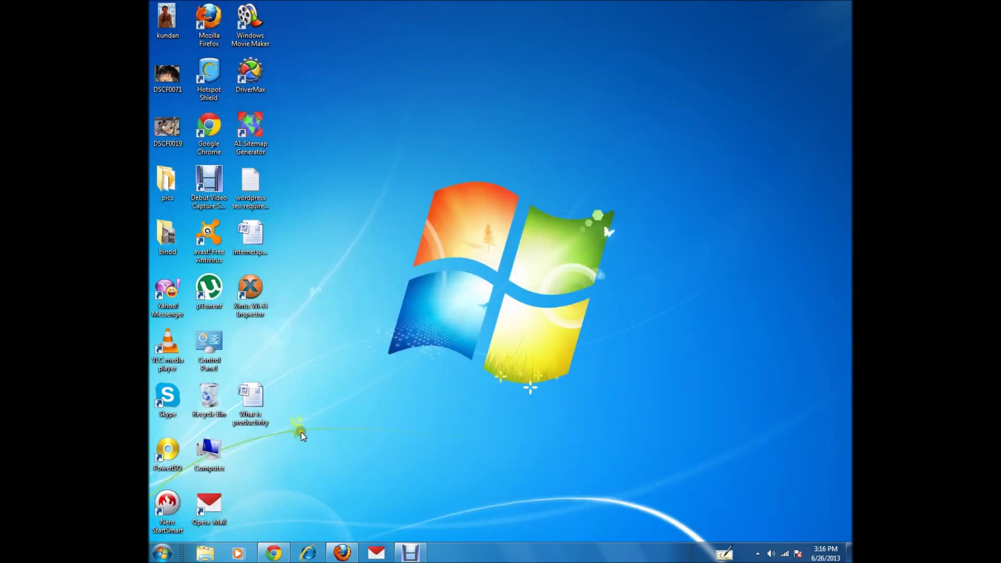
pyautogui.rightClick(256, 79)
pyautogui.click(282, 84)
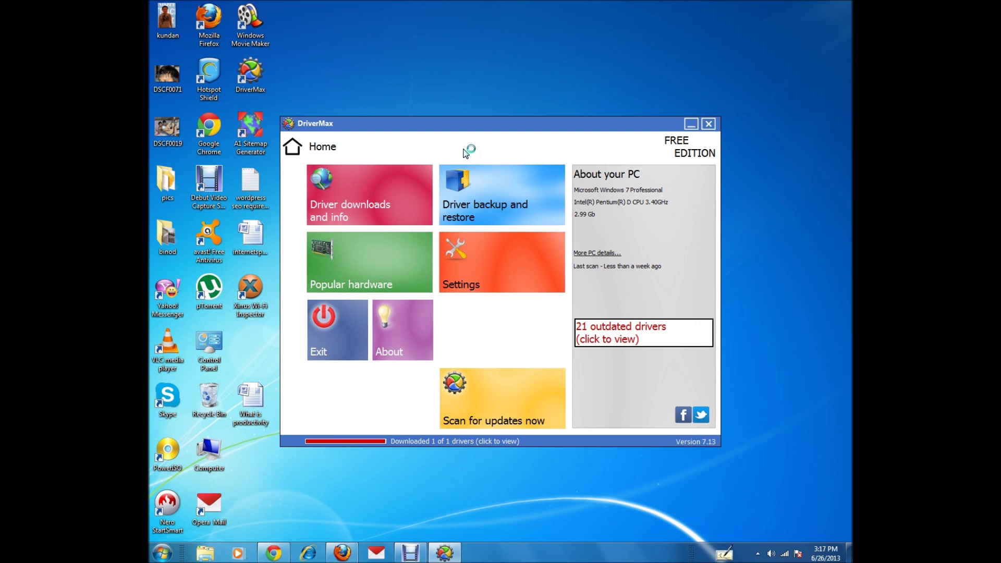
pyautogui.moveTo(514, 126); pyautogui.dragTo(527, 110)
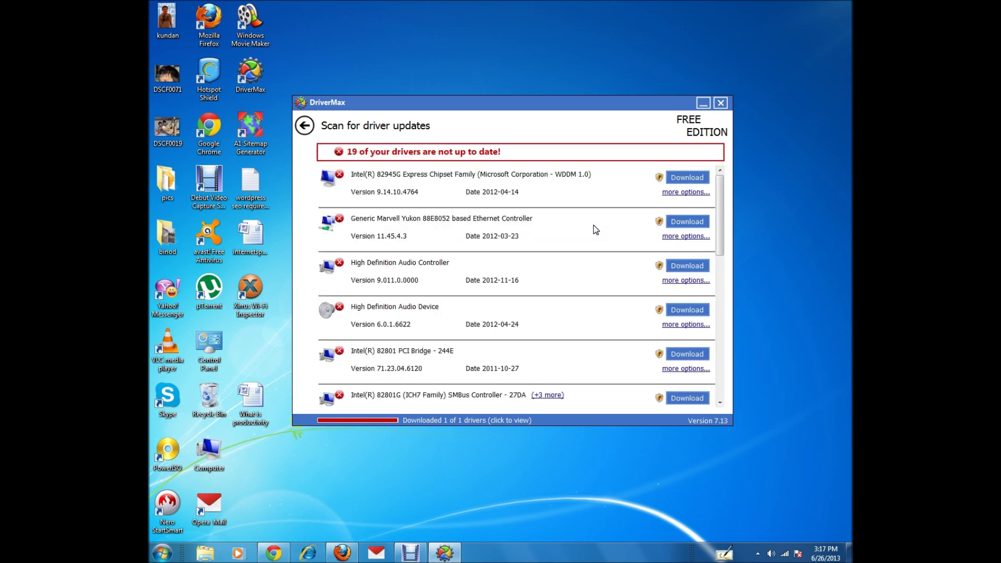
# Step: Download the High Definition Audio Device driver, version 6.0.1.6622, from the outdated drivers and view its download progress
pyautogui.click(543, 189)
pyautogui.moveTo(343, 263)
pyautogui.moveTo(719, 233); pyautogui.dragTo(714, 208)
pyautogui.moveTo(489, 283)
pyautogui.moveTo(482, 327)
pyautogui.click(691, 312)
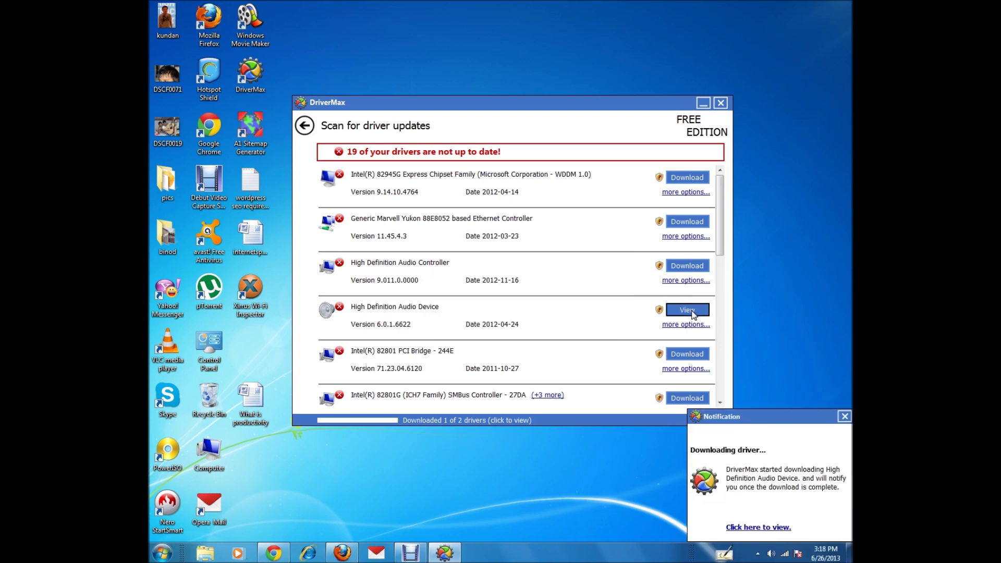
pyautogui.click(770, 511)
pyautogui.click(759, 527)
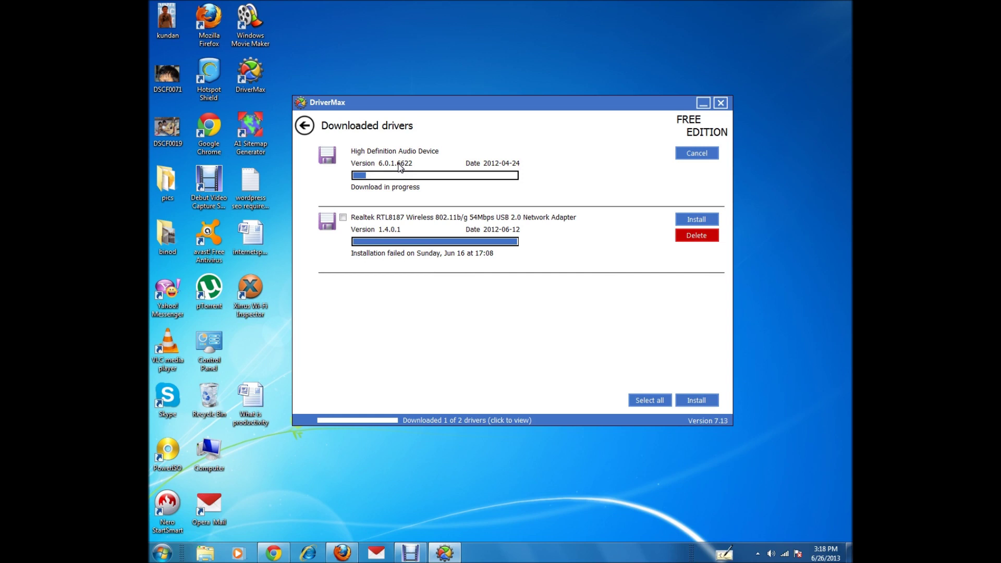
pyautogui.click(421, 171)
pyautogui.moveTo(438, 104); pyautogui.dragTo(487, 84)
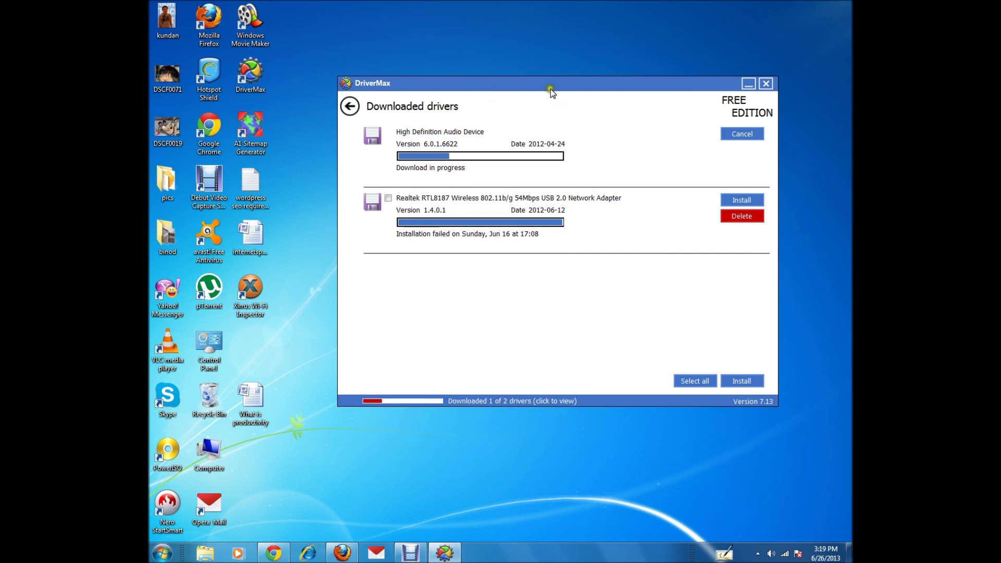
pyautogui.moveTo(550, 89); pyautogui.dragTo(511, 107)
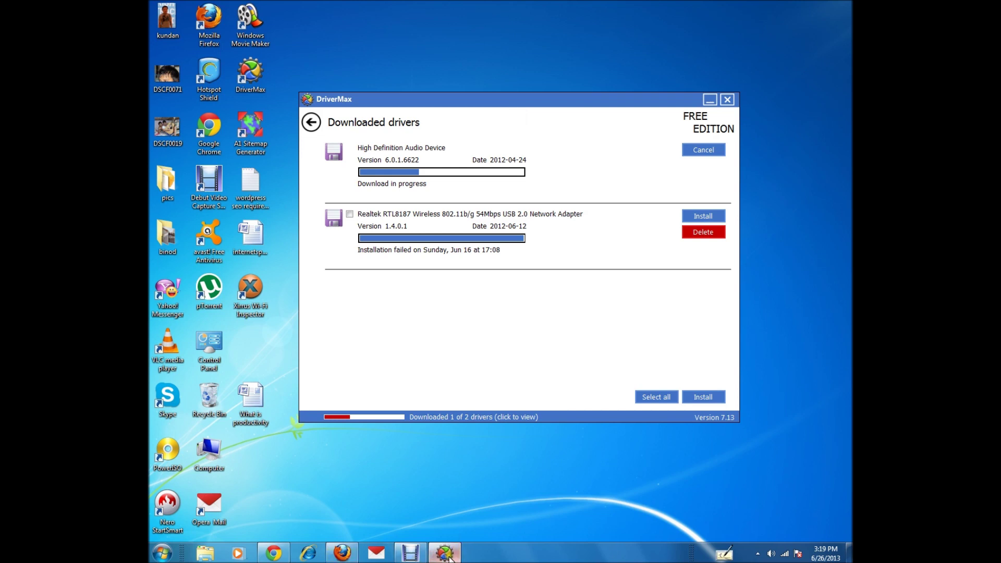
pyautogui.moveTo(491, 99); pyautogui.dragTo(520, 93)
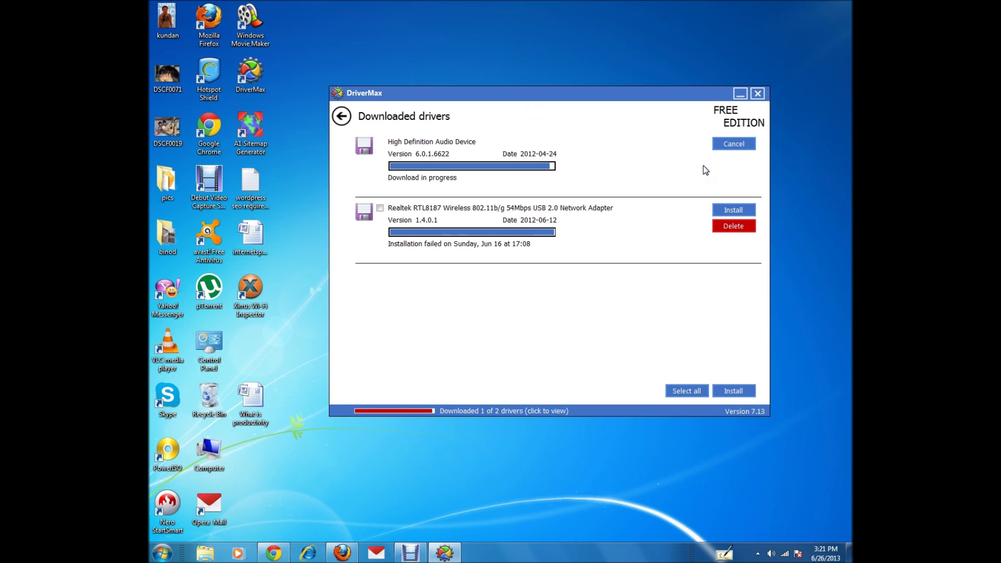
pyautogui.click(587, 96)
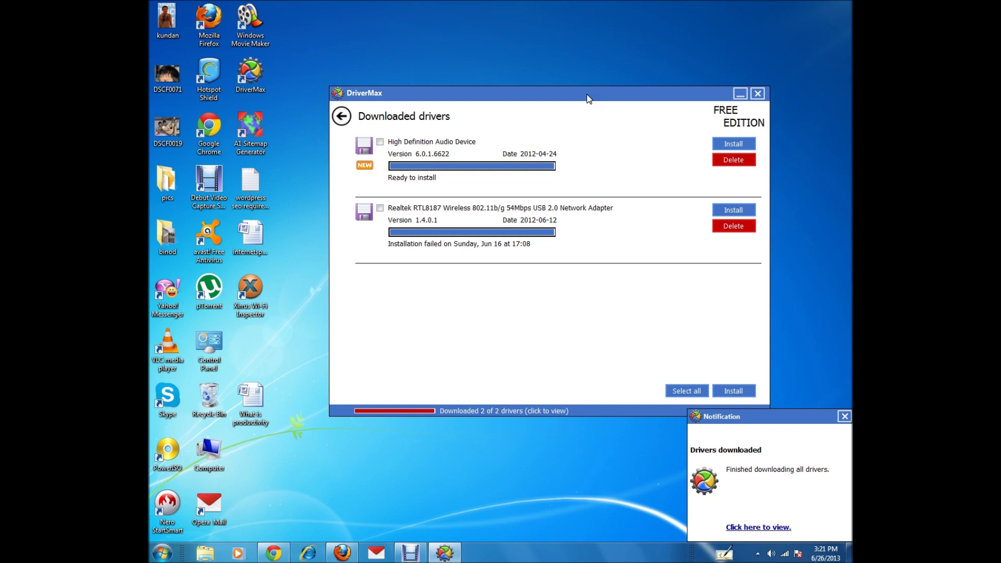
pyautogui.click(420, 159)
pyautogui.click(424, 208)
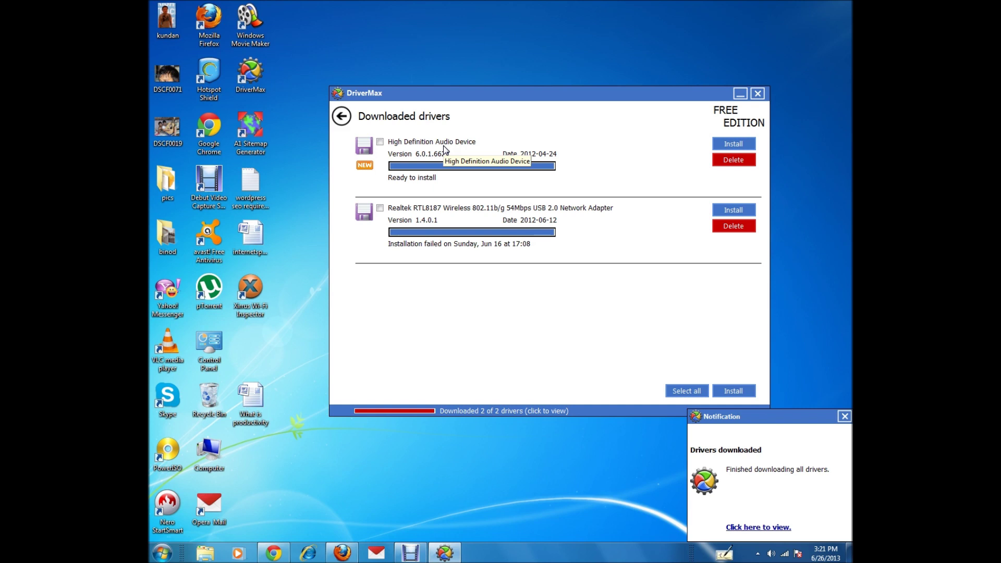
pyautogui.click(463, 183)
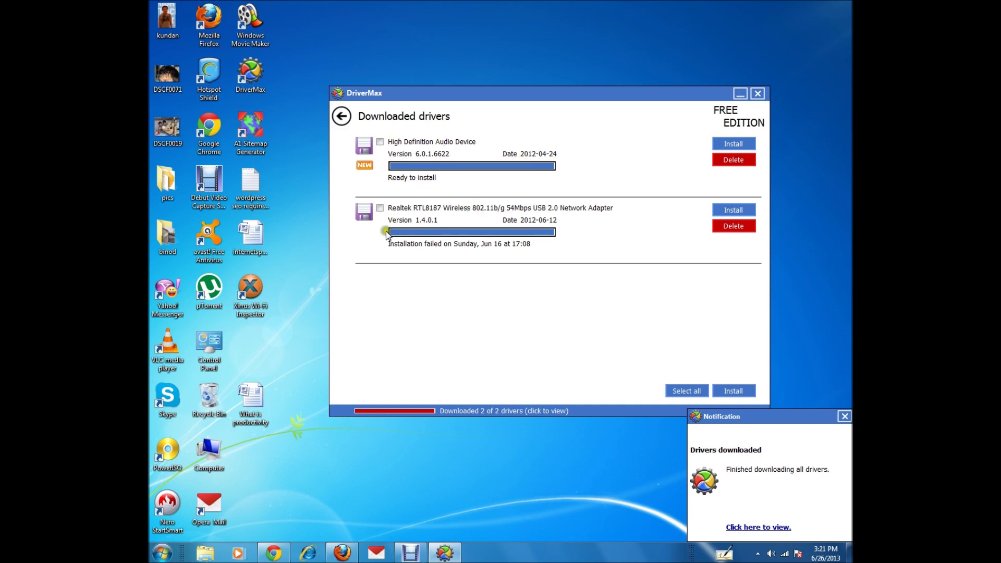
# Step: Select the downloaded High Definition Audio Device driver and confirm its installation
pyautogui.click(377, 149)
pyautogui.click(381, 208)
pyautogui.click(735, 146)
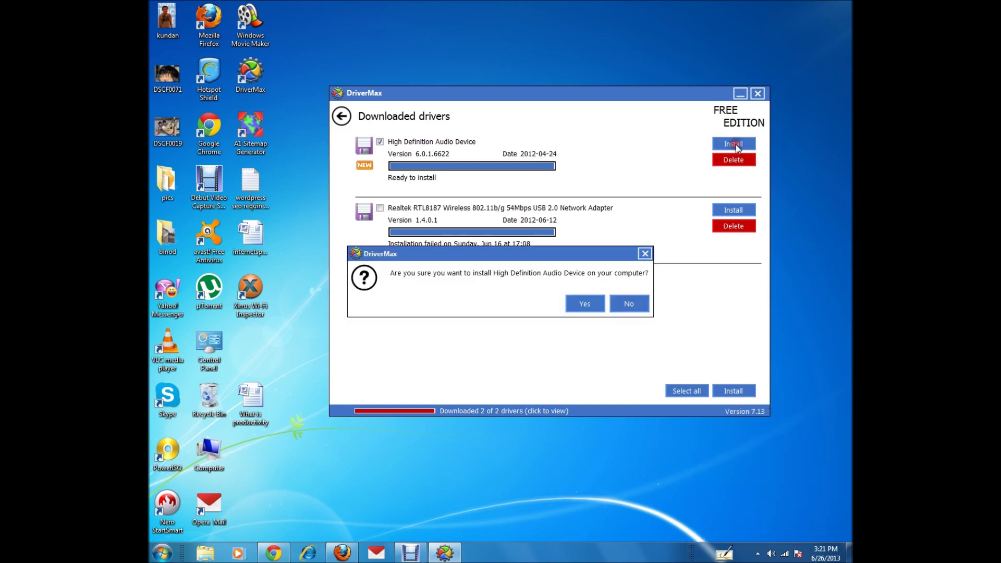
pyautogui.click(512, 257)
pyautogui.moveTo(513, 259); pyautogui.dragTo(554, 250)
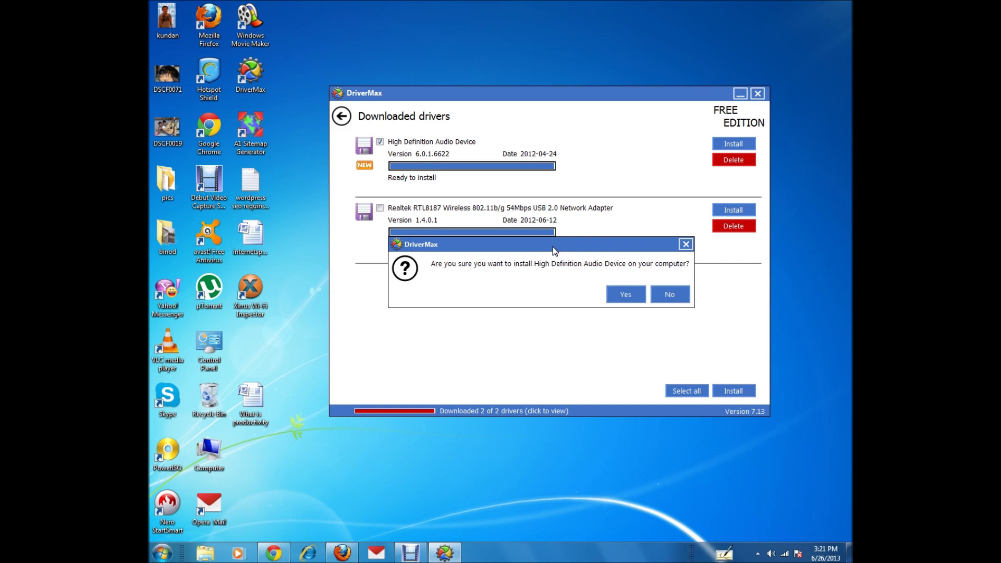
pyautogui.click(626, 295)
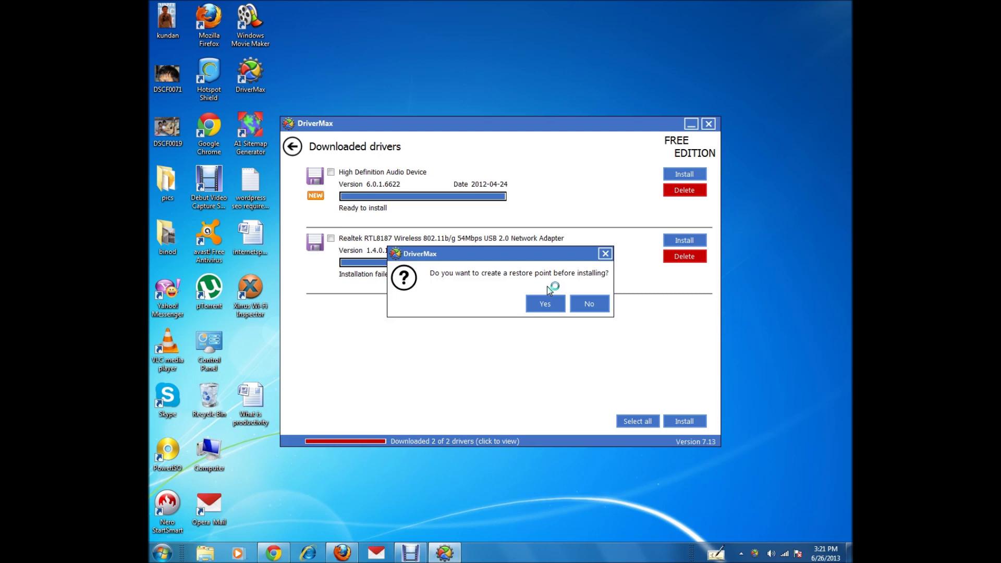
# Step: Decline the restore point for the driver installation and dismiss the completion and reboot notices
pyautogui.moveTo(550, 256); pyautogui.dragTo(562, 275)
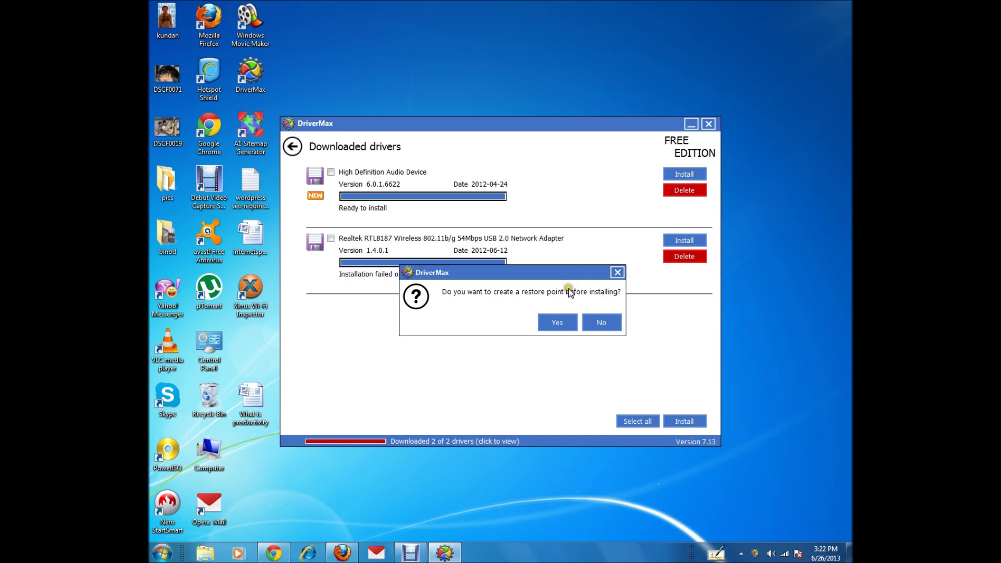
pyautogui.click(602, 324)
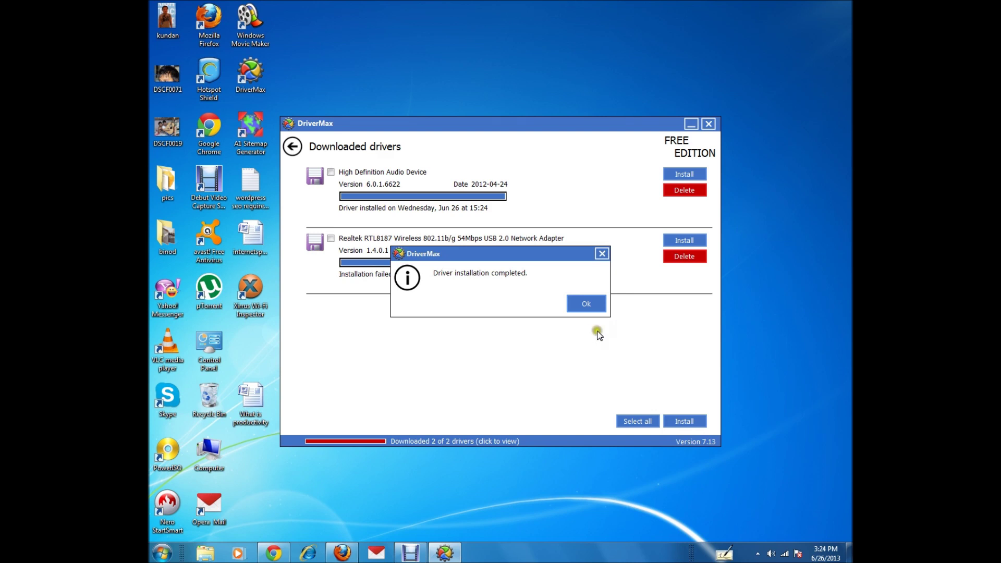
pyautogui.click(585, 303)
pyautogui.click(517, 302)
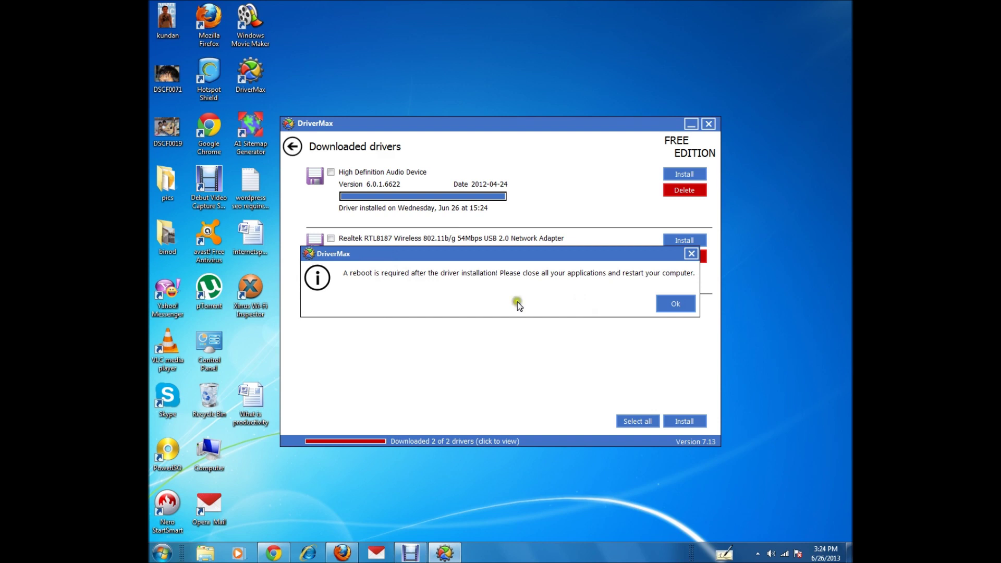
pyautogui.moveTo(430, 255); pyautogui.dragTo(426, 252)
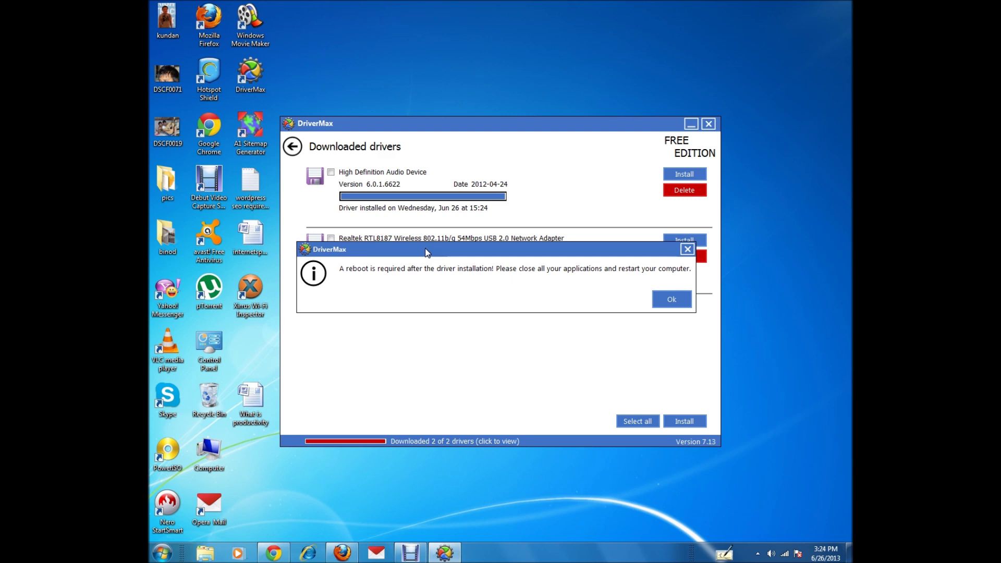
pyautogui.click(670, 303)
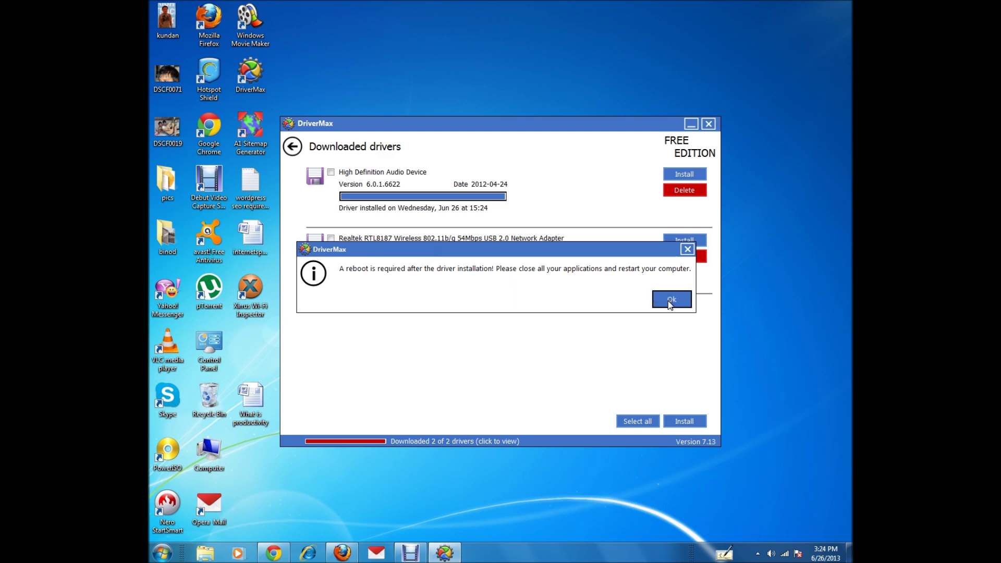